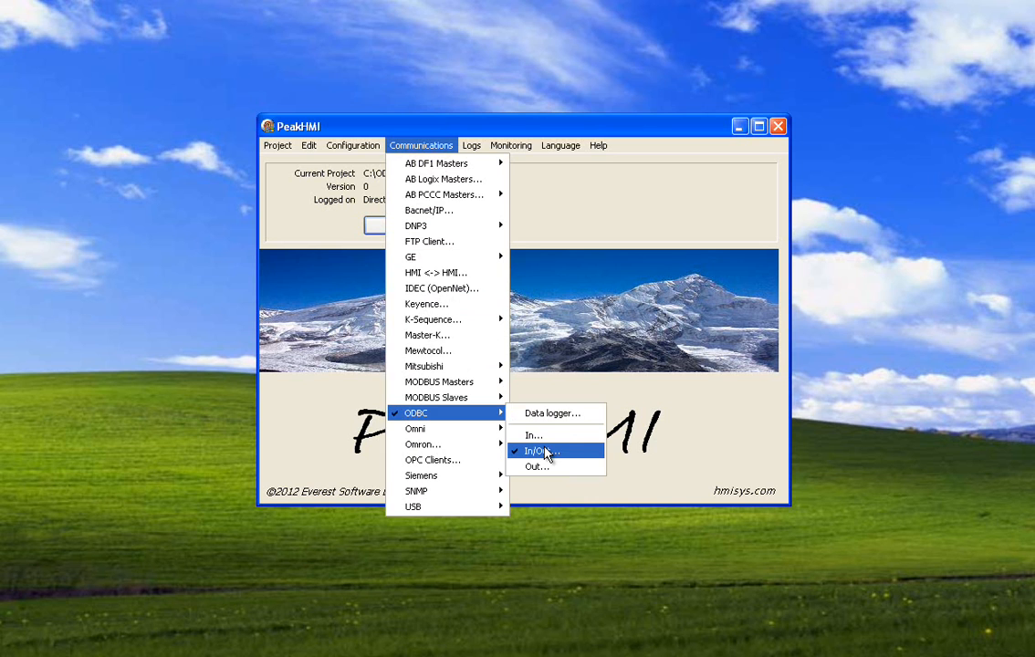
# Step: Open the ODBC In/Out ports list and bring the testOut.xlsx spreadsheet up beside it in Excel
pyautogui.click(546, 454)
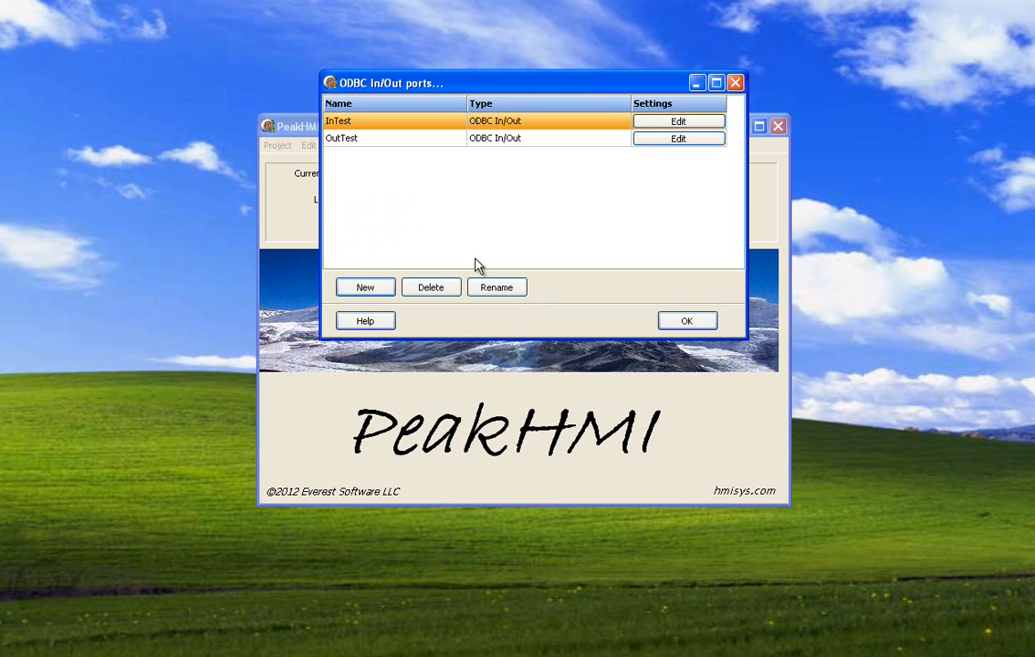
pyautogui.click(389, 138)
pyautogui.click(384, 126)
pyautogui.click(389, 139)
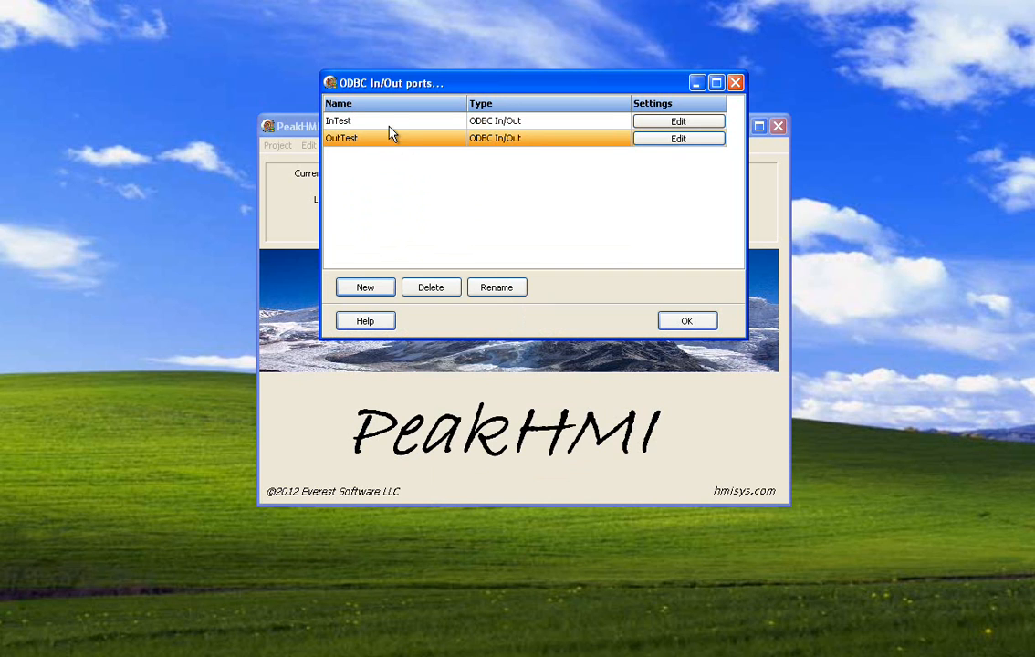
pyautogui.click(393, 127)
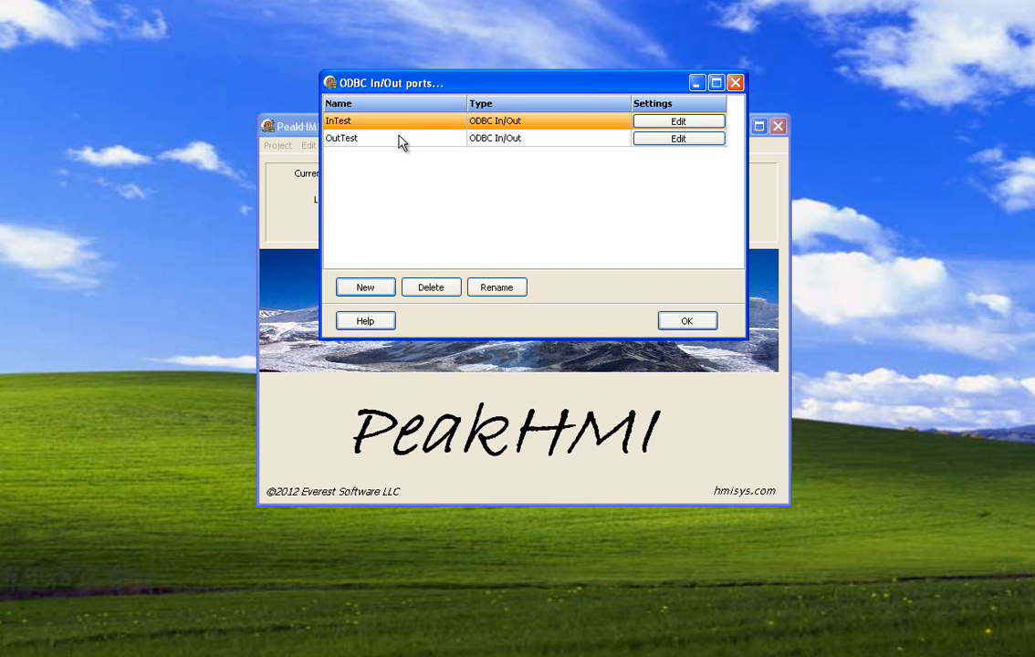
pyautogui.doubleClick(2, 494)
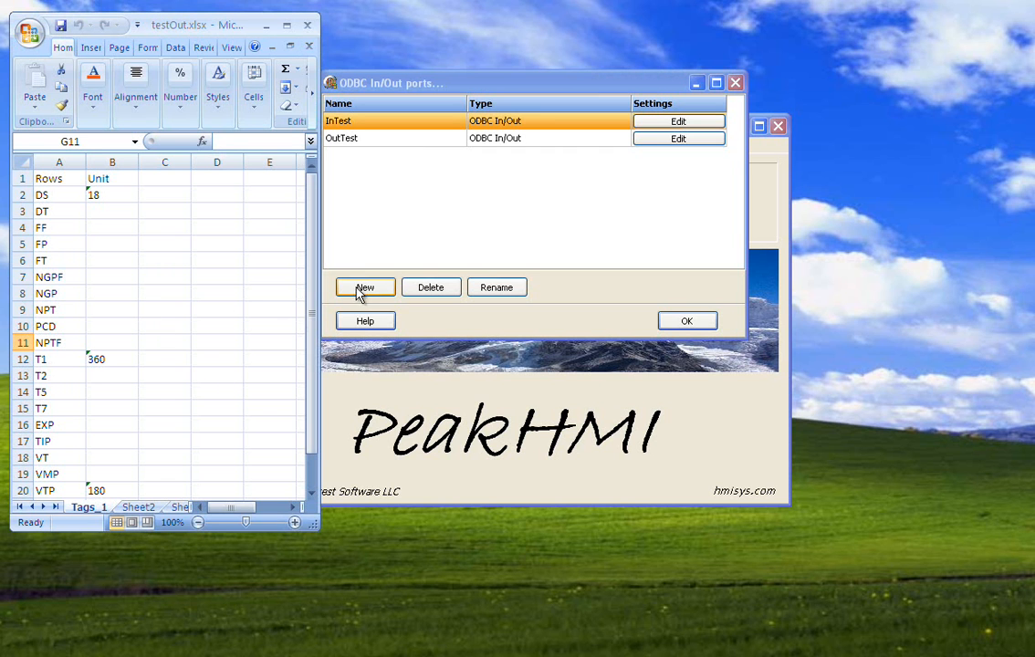
pyautogui.click(501, 213)
pyautogui.click(513, 140)
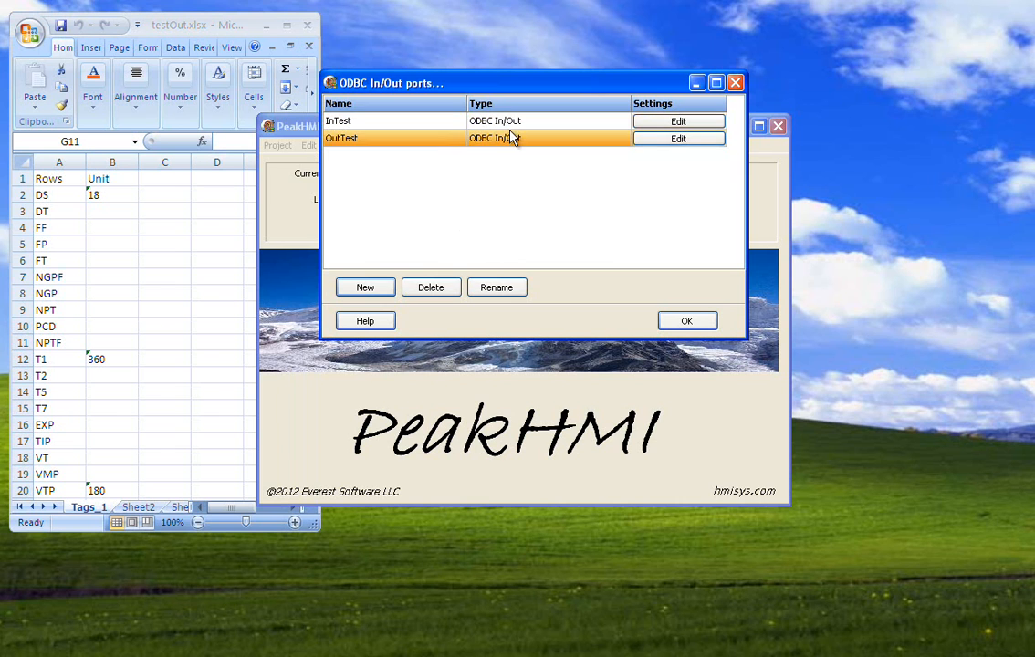
pyautogui.click(511, 123)
pyautogui.click(508, 141)
pyautogui.click(505, 122)
pyautogui.click(505, 139)
pyautogui.click(505, 121)
pyautogui.click(505, 140)
pyautogui.click(396, 123)
pyautogui.click(397, 135)
pyautogui.click(398, 124)
pyautogui.click(398, 134)
pyautogui.click(399, 124)
pyautogui.click(400, 137)
pyautogui.click(401, 125)
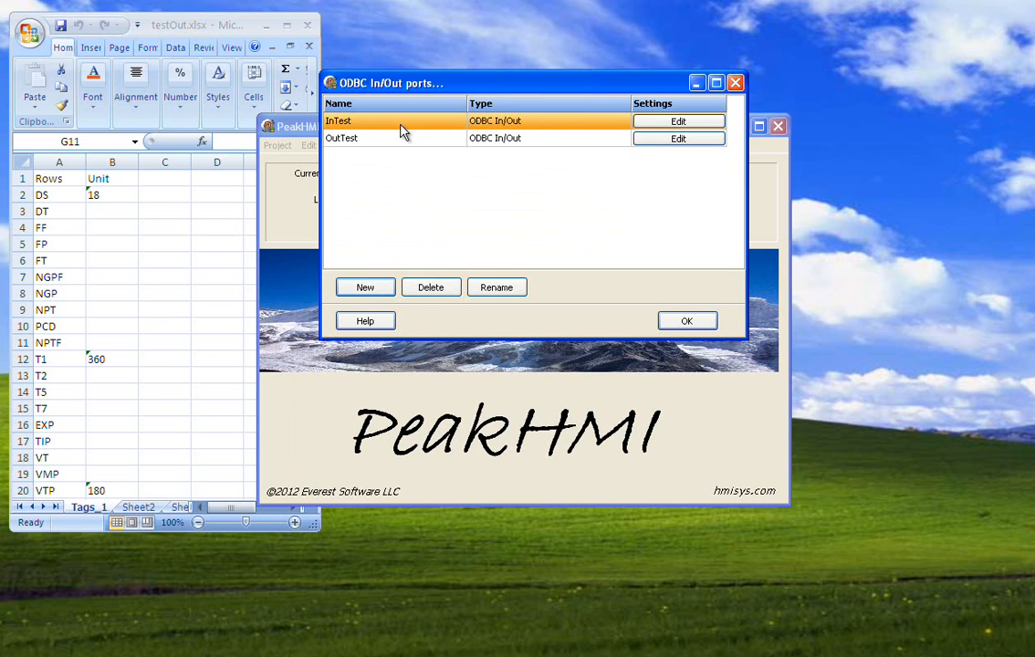
pyautogui.click(400, 137)
pyautogui.click(446, 122)
# Step: Open the settings of the OutTest port, review its refresh rate and disable the port
pyautogui.click(501, 139)
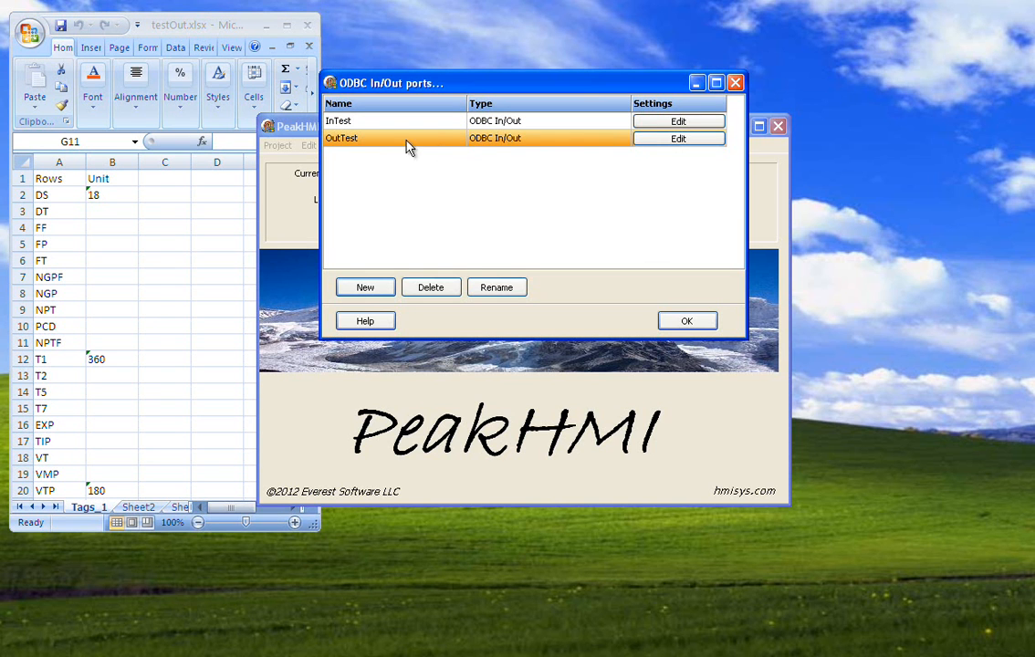
pyautogui.click(653, 142)
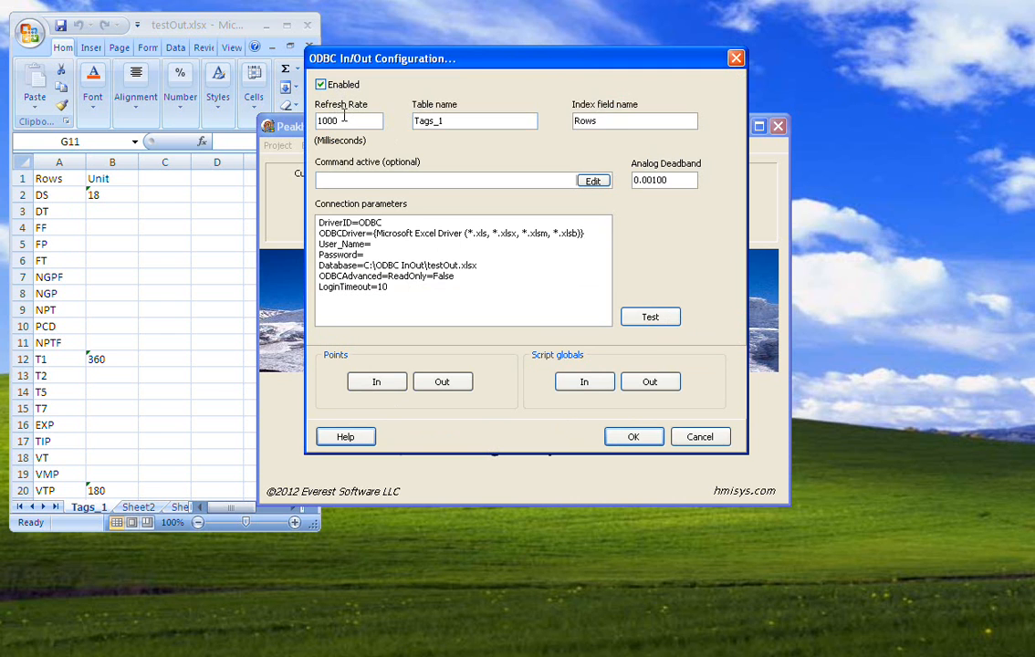
pyautogui.click(315, 120)
pyautogui.moveTo(346, 121); pyautogui.dragTo(319, 124)
pyautogui.click(342, 87)
# Step: Compare the port's table name with the Tags_1 sheet name in testOut.xlsx
pyautogui.doubleClick(457, 122)
pyautogui.moveTo(455, 122); pyautogui.dragTo(423, 122)
pyautogui.doubleClick(451, 121)
pyautogui.click(99, 415)
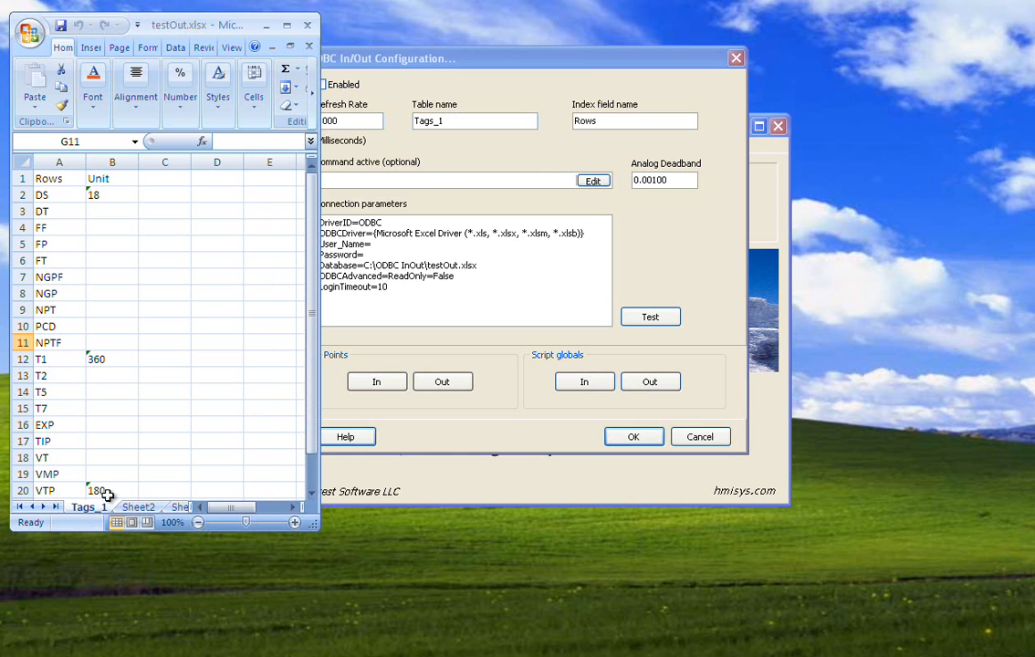
pyautogui.click(459, 121)
pyautogui.click(145, 284)
pyautogui.click(498, 120)
# Step: Examine the column headings in row 1 of the Tags_1 sheet, from column A through E
pyautogui.click(123, 181)
pyautogui.click(20, 180)
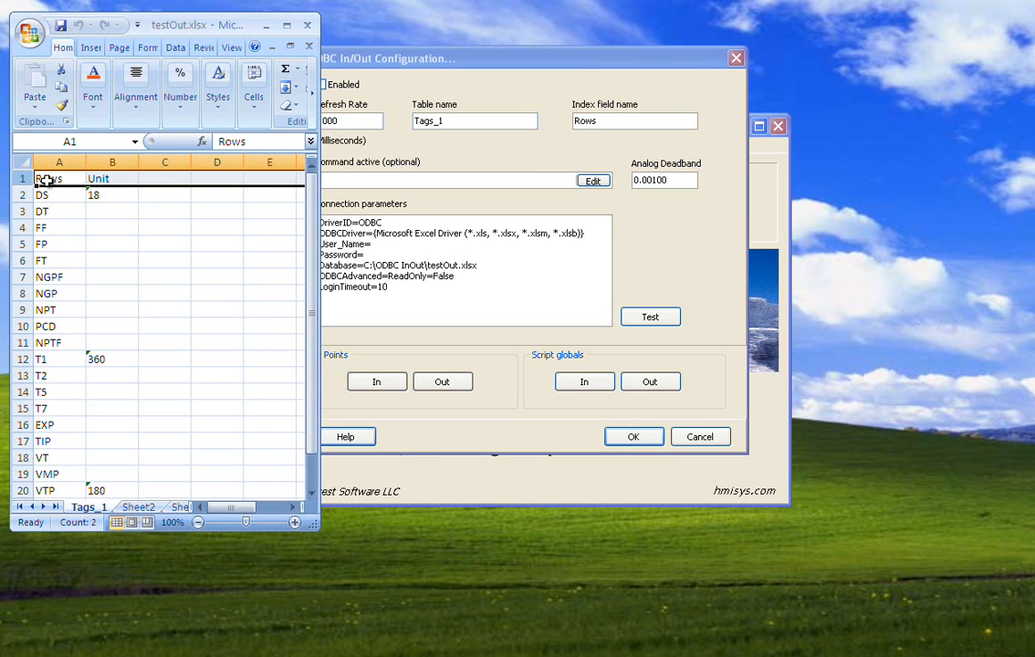
pyautogui.click(79, 177)
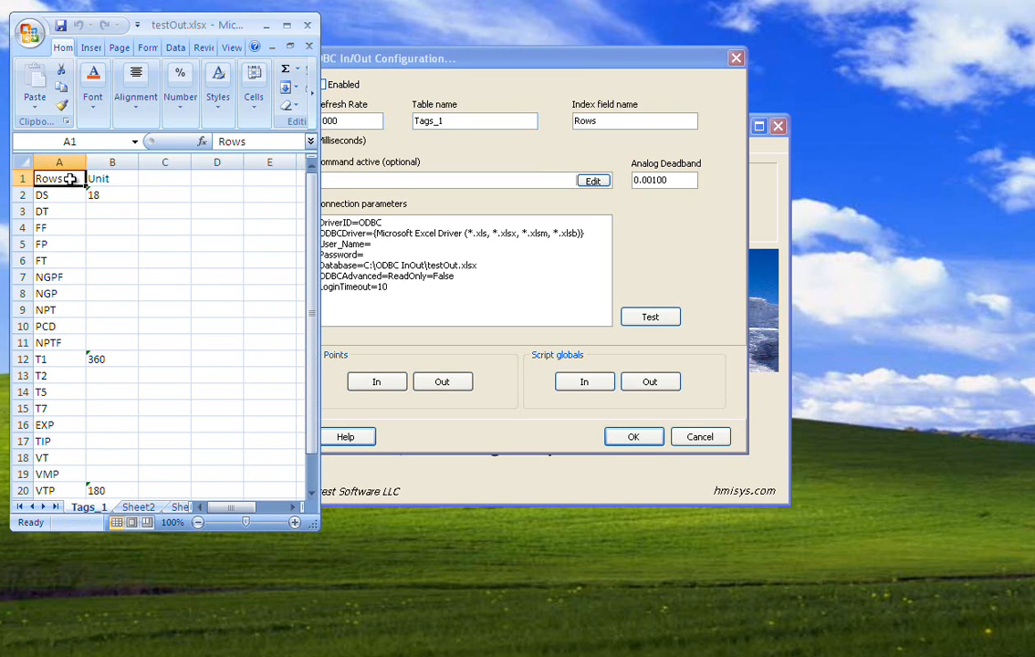
pyautogui.click(103, 179)
pyautogui.click(151, 178)
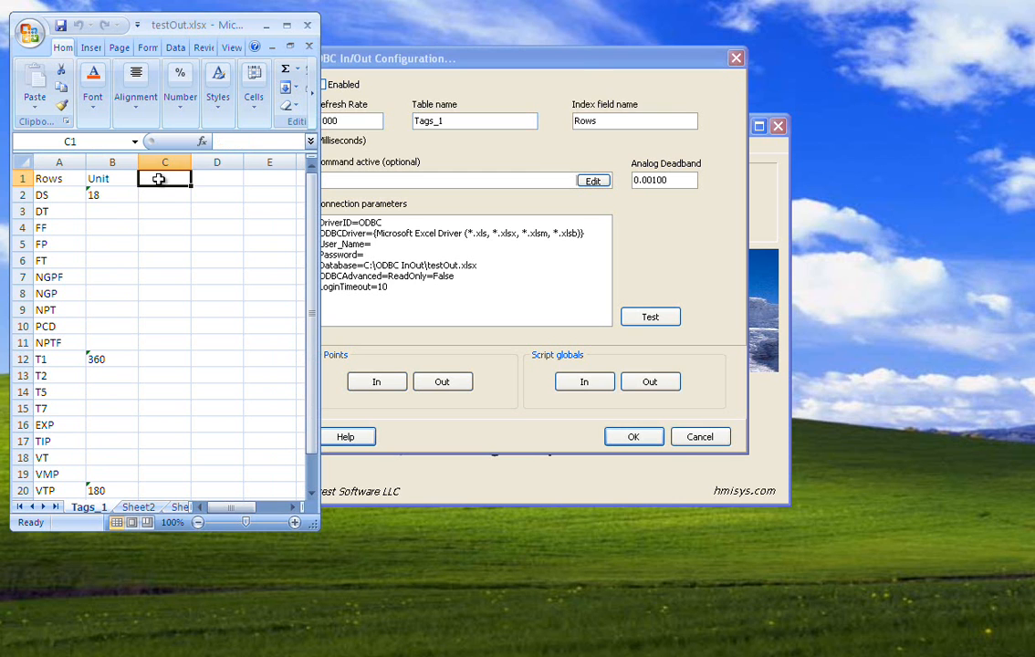
pyautogui.click(213, 183)
pyautogui.click(256, 179)
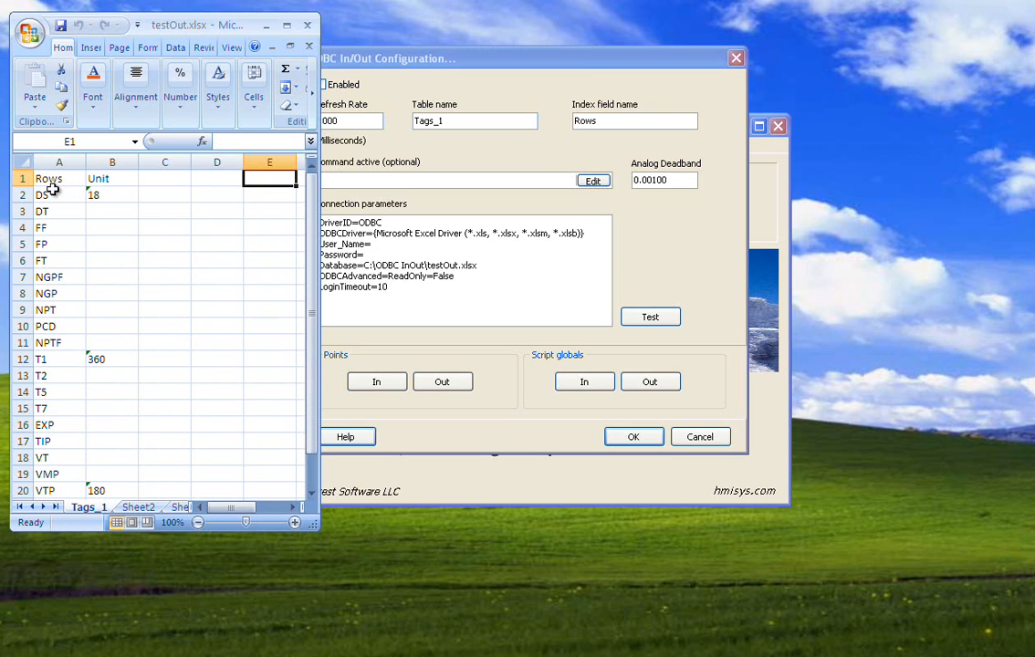
pyautogui.click(104, 216)
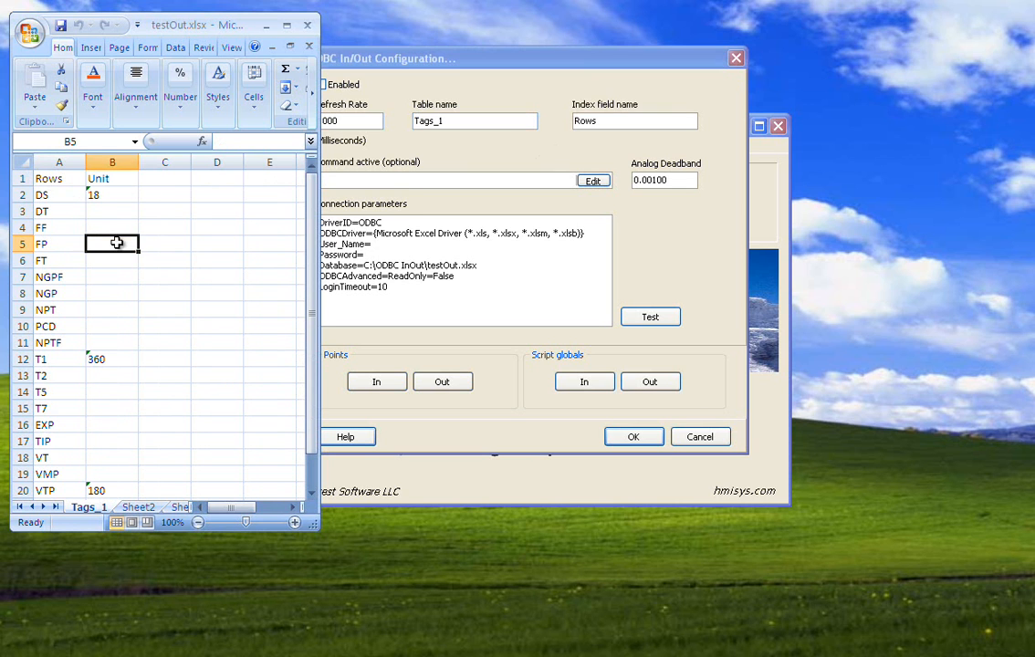
pyautogui.click(57, 180)
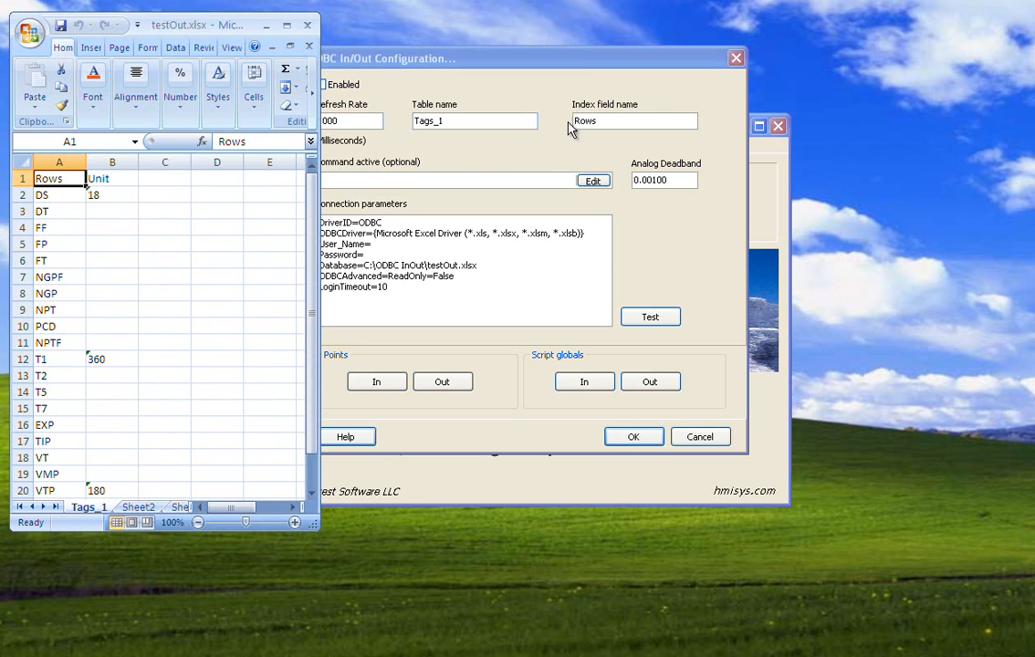
# Step: Compare the port's index field name with the Rows heading in cell A1 of the spreadsheet
pyautogui.doubleClick(610, 119)
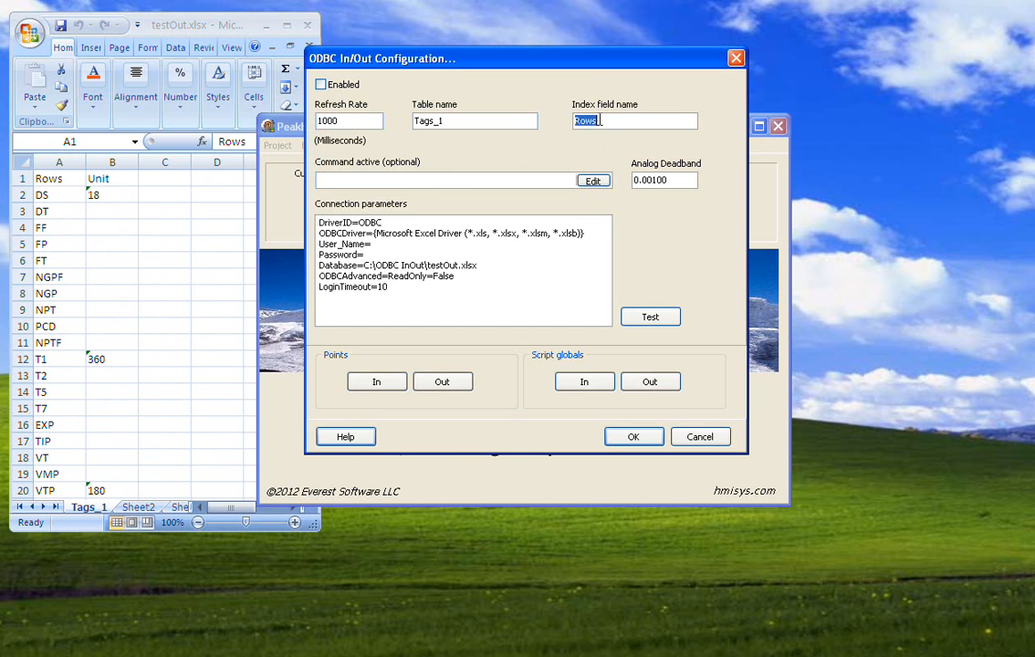
pyautogui.click(79, 204)
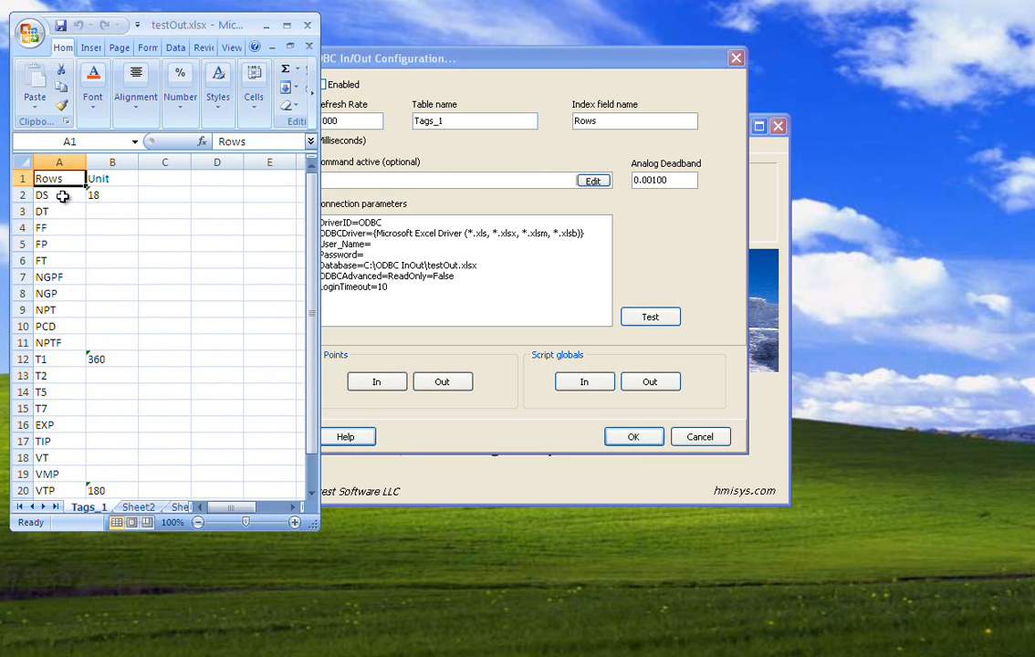
pyautogui.click(263, 179)
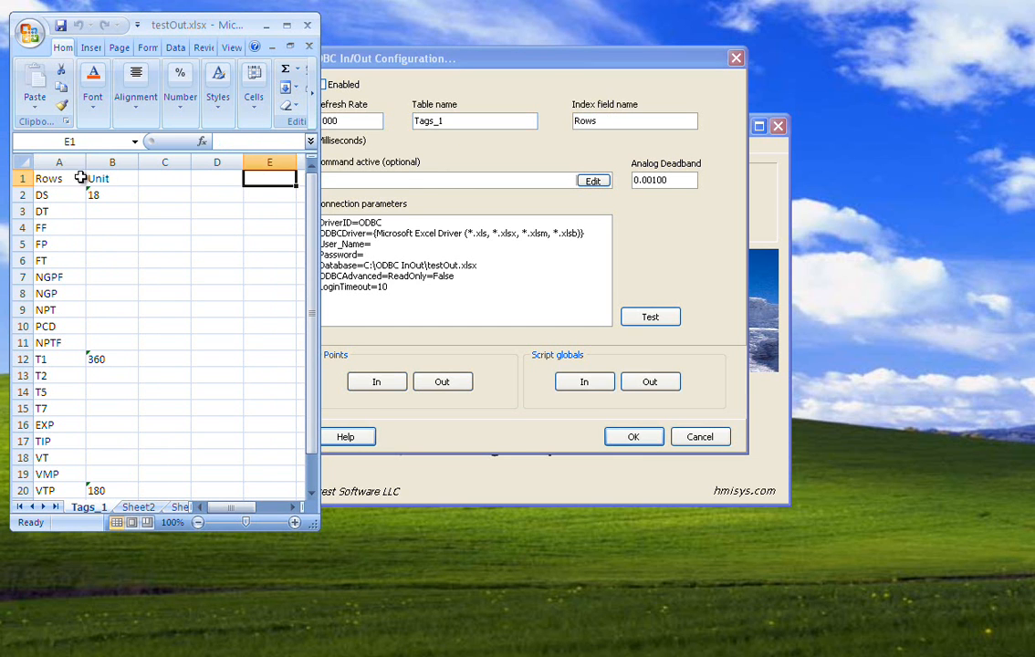
pyautogui.click(41, 178)
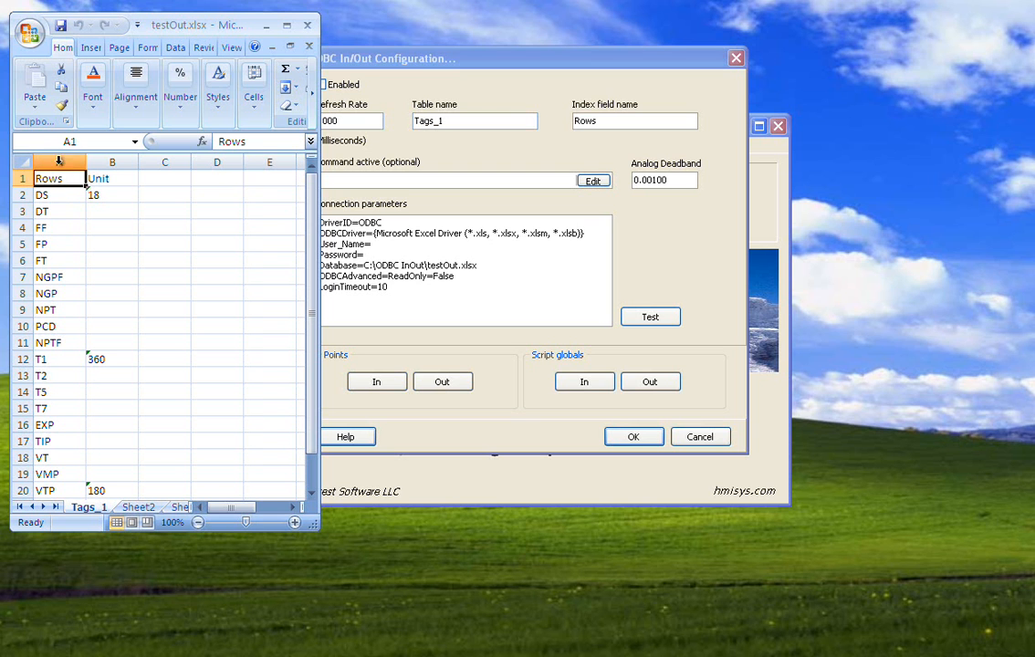
# Step: Review the optional command active setting and the connection parameters of the OutTest port
pyautogui.click(444, 153)
pyautogui.click(418, 178)
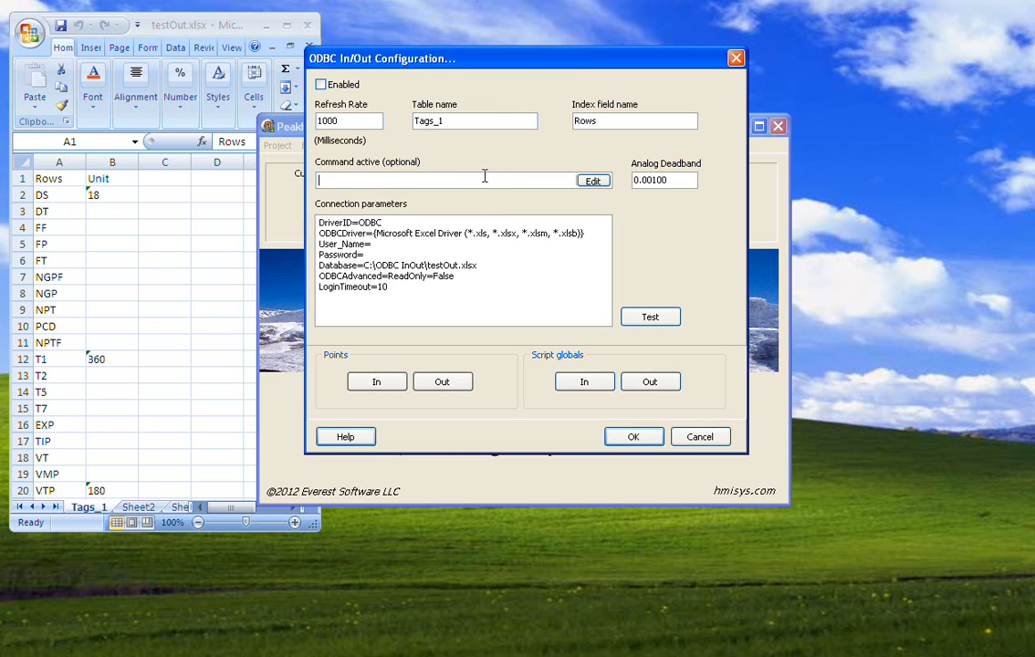
pyautogui.moveTo(399, 299); pyautogui.dragTo(310, 218)
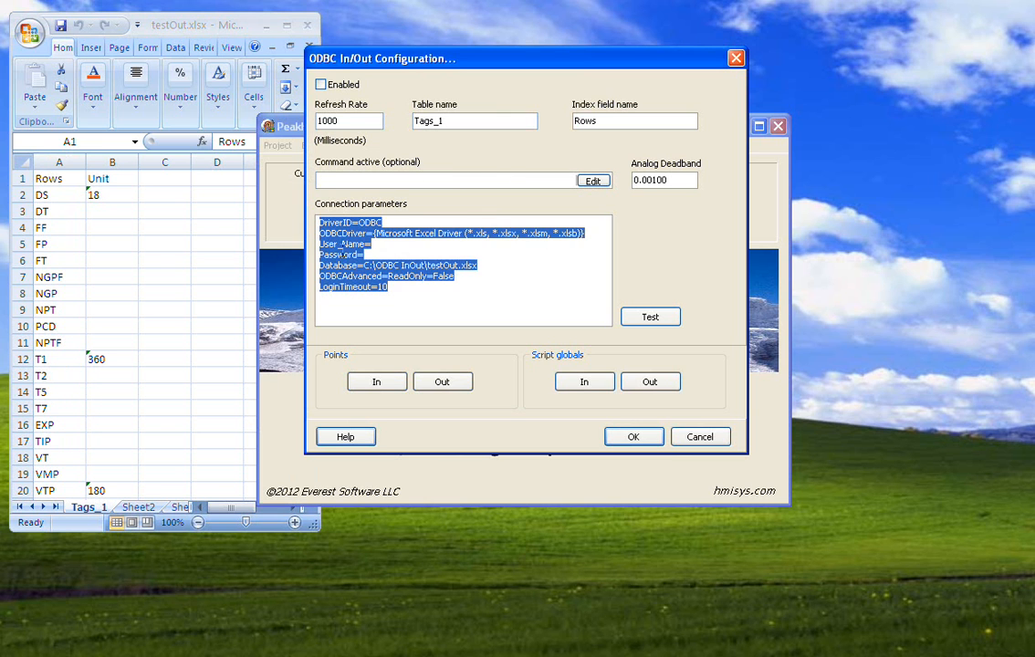
pyautogui.click(321, 239)
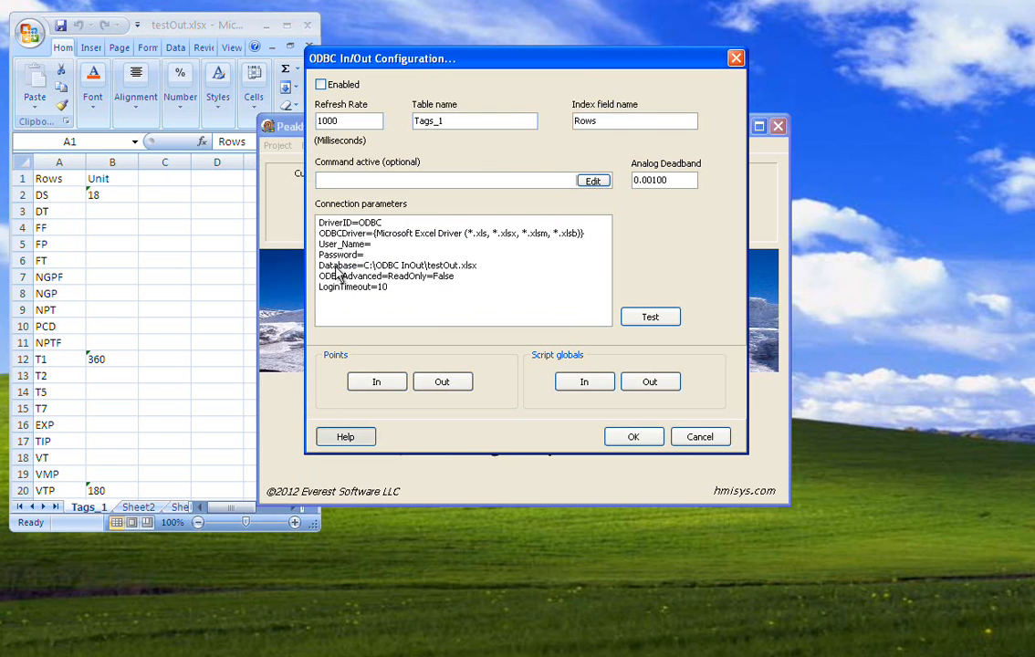
# Step: Open the ODBC configuration help and read the Excel example under Connection Parameters
pyautogui.press('F1')
pyautogui.scroll(-10, 290, 285)
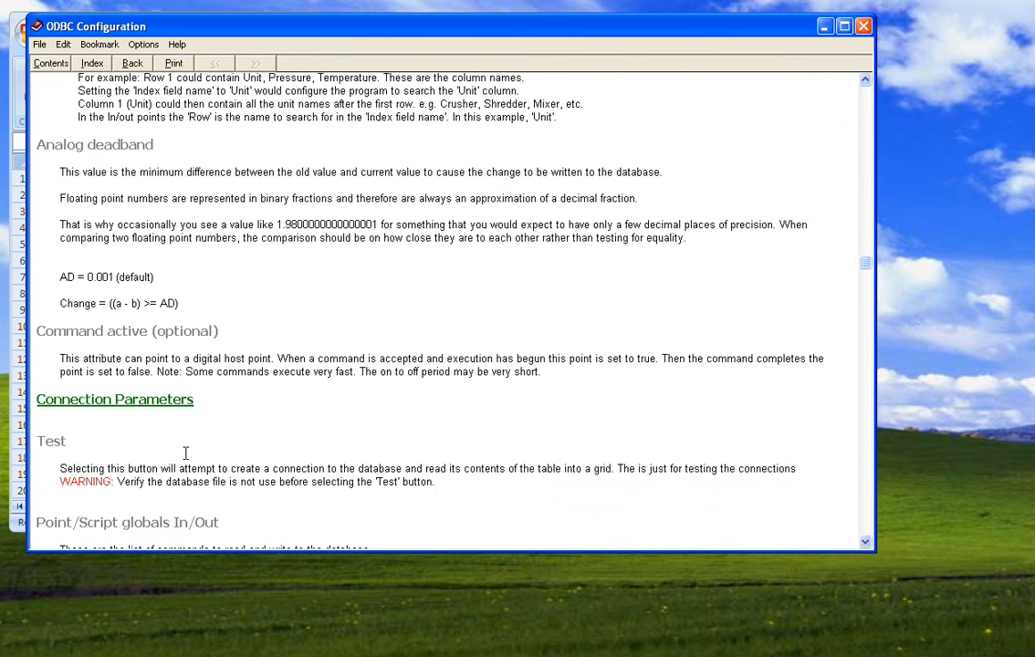
pyautogui.click(162, 400)
pyautogui.scroll(-12, 97, 420)
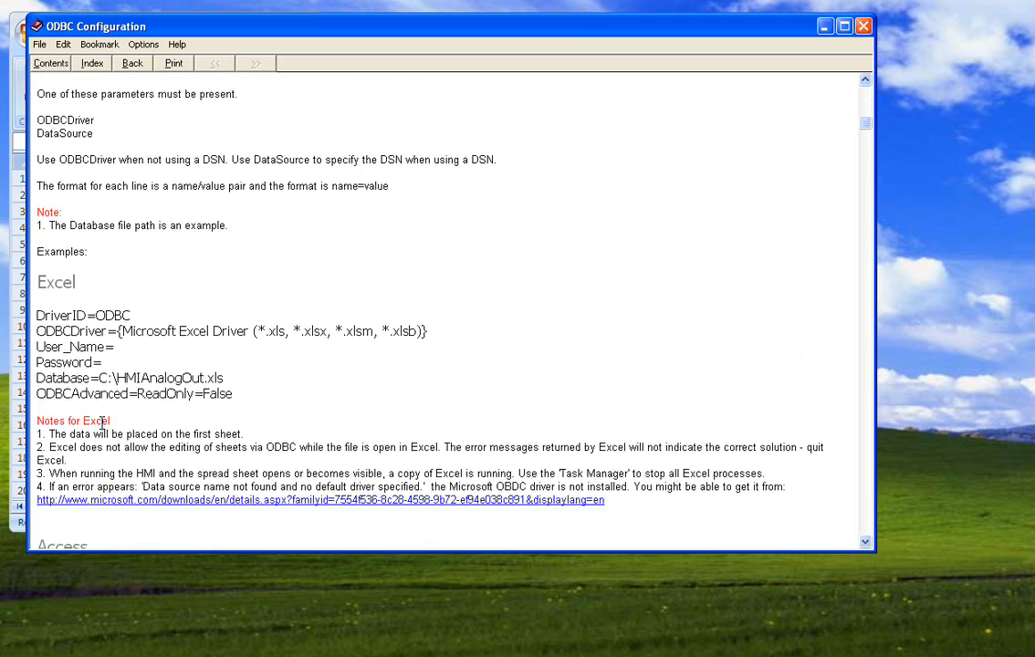
# Step: Read the MySQL and Microsoft SQL Express local and remote connection examples, and close the help
pyautogui.scroll(-8, 96, 344)
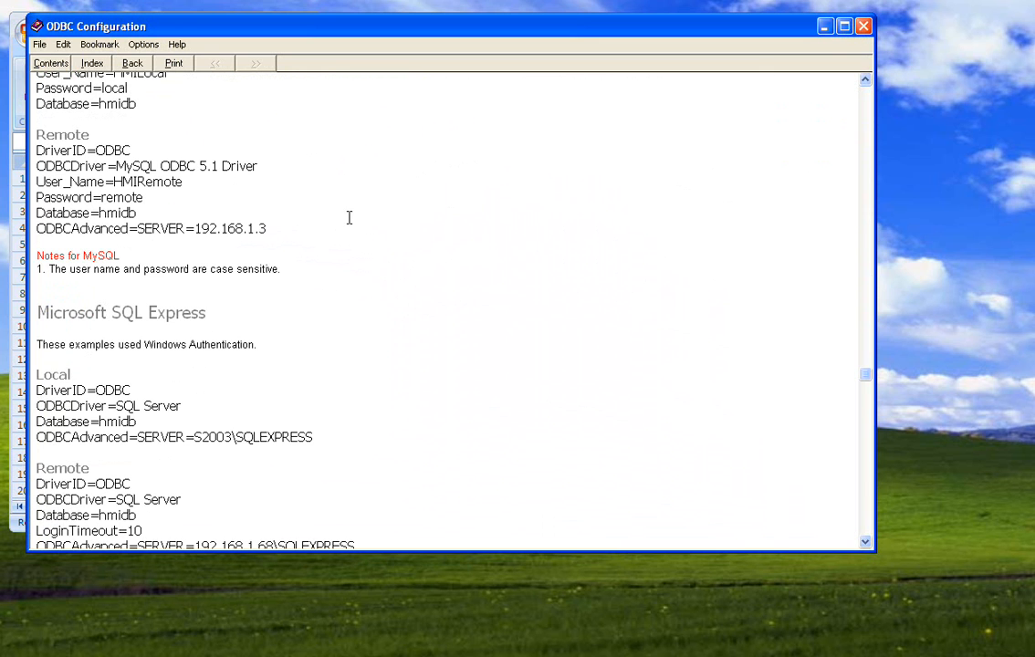
pyautogui.scroll(3, 165, 206)
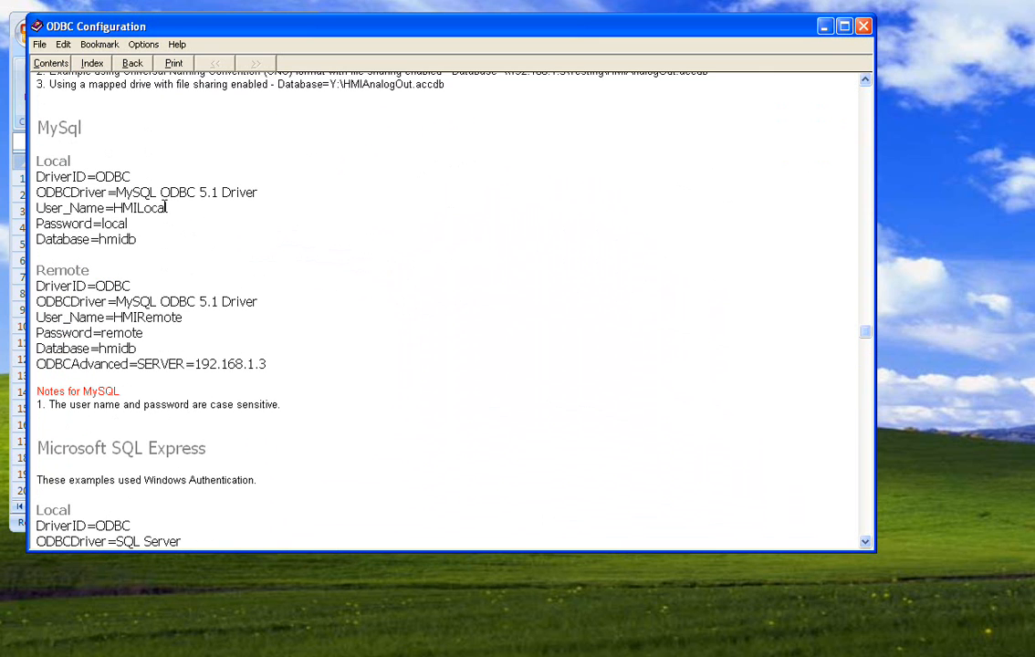
pyautogui.scroll(-3, 205, 238)
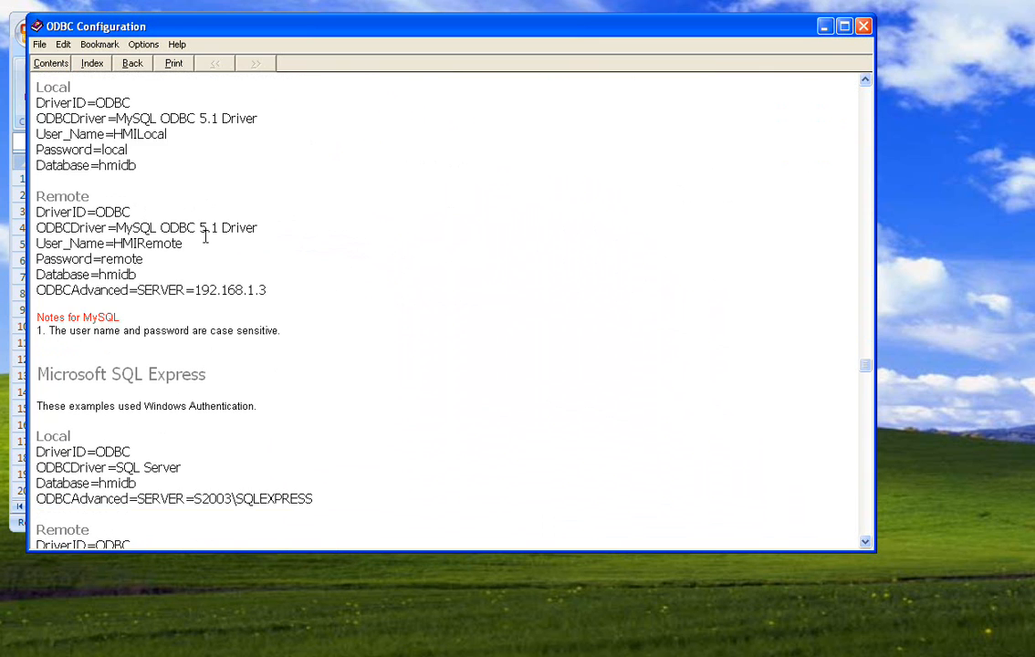
pyautogui.moveTo(128, 378); pyautogui.dragTo(34, 378)
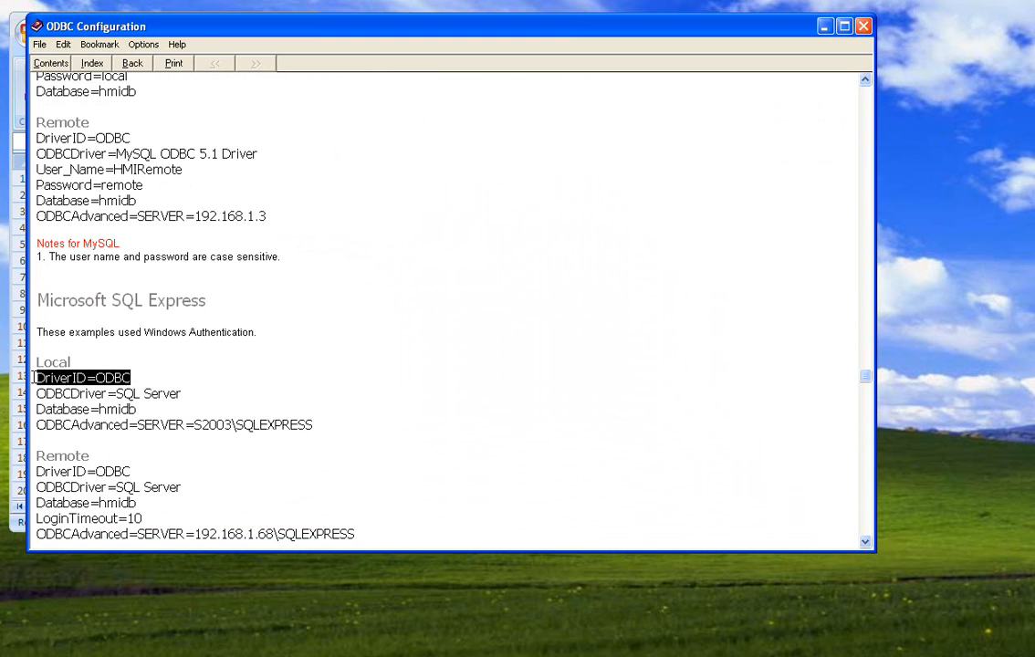
pyautogui.moveTo(180, 393); pyautogui.dragTo(34, 394)
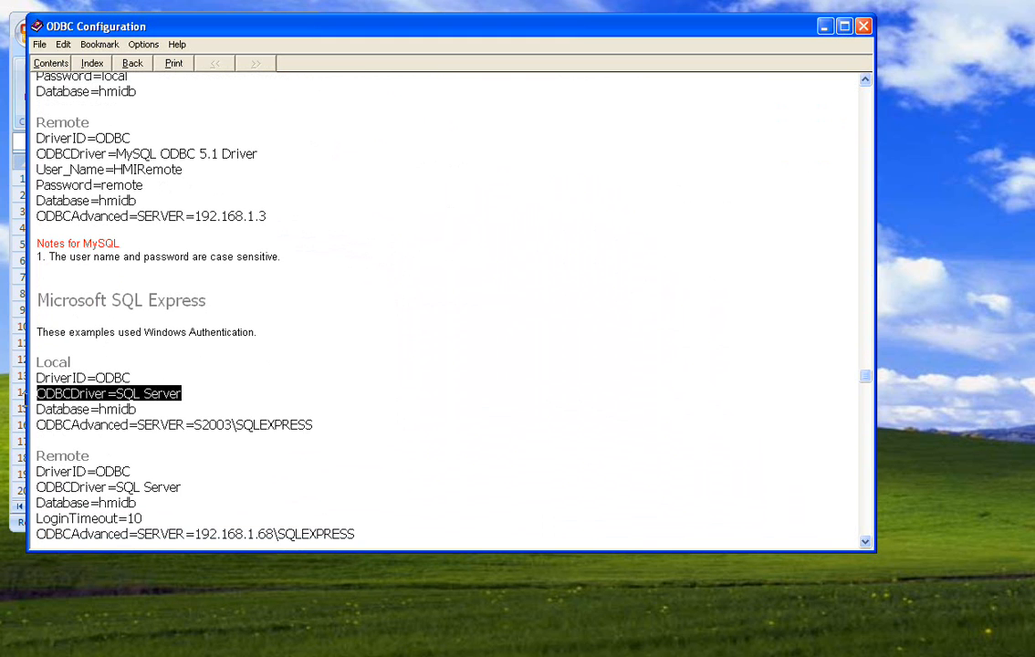
pyautogui.click(185, 384)
pyautogui.scroll(-1, 176, 445)
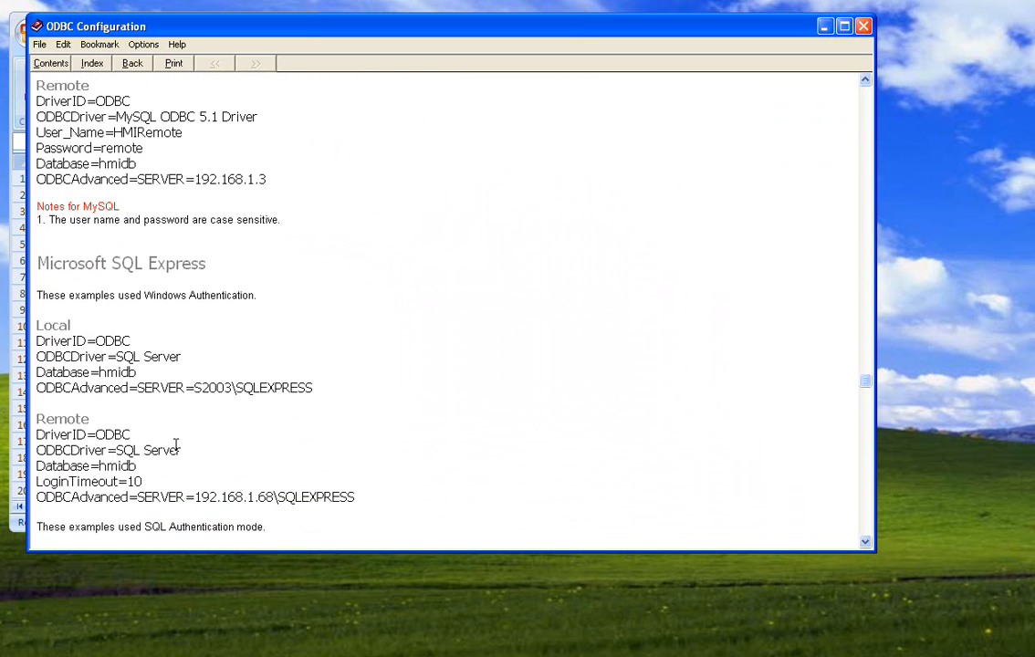
pyautogui.moveTo(364, 497); pyautogui.dragTo(32, 499)
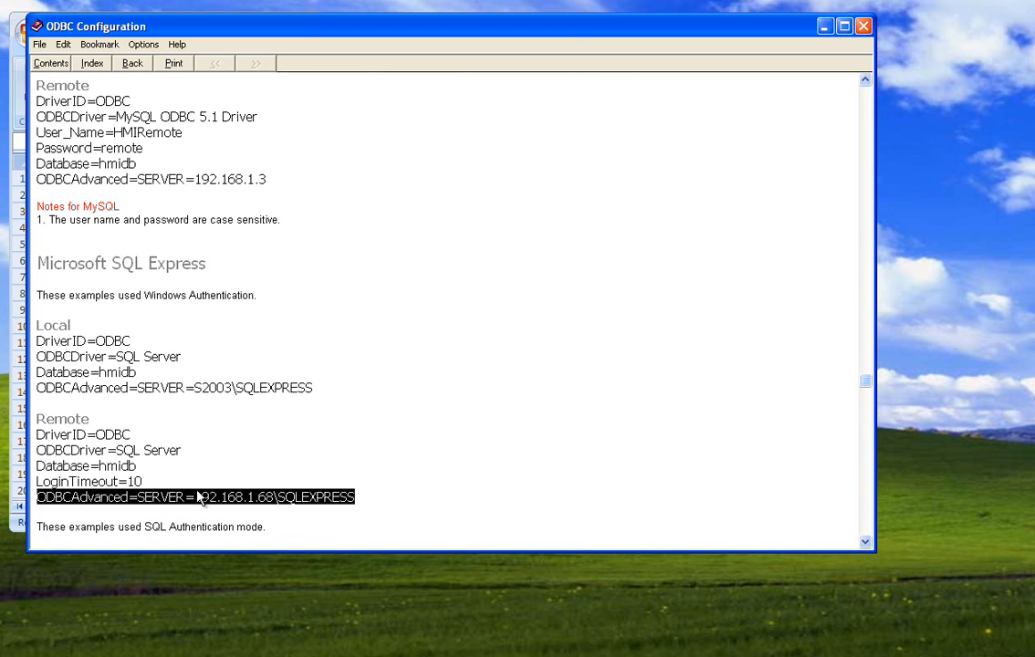
pyautogui.click(344, 422)
pyautogui.click(864, 26)
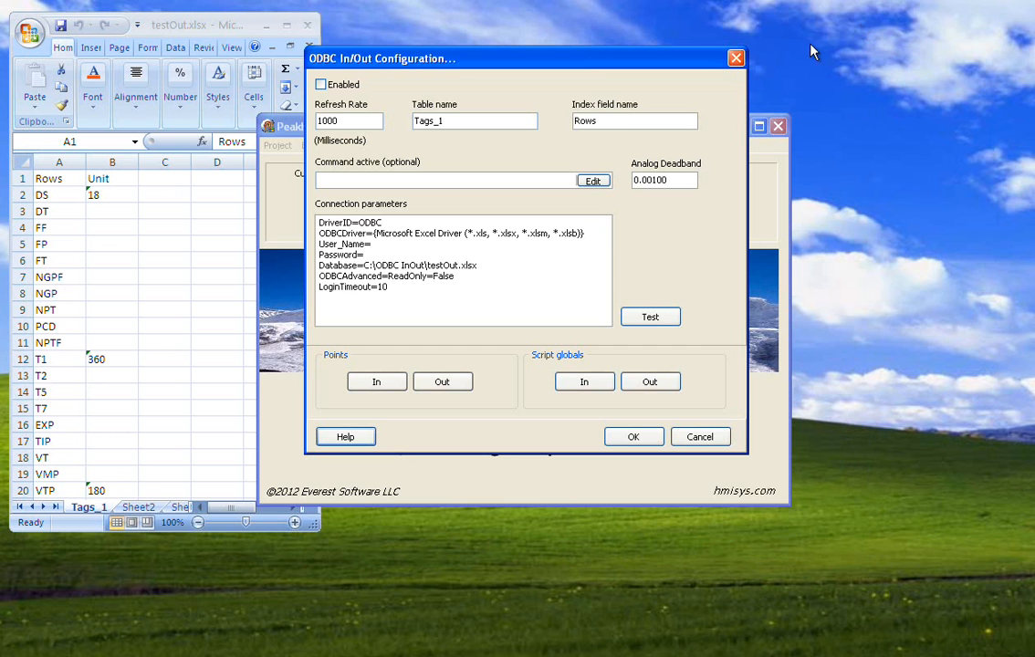
# Step: Test the OutTest port's database connection, inspect the returned table and review the connection parameters again
pyautogui.click(651, 320)
pyautogui.click(213, 77)
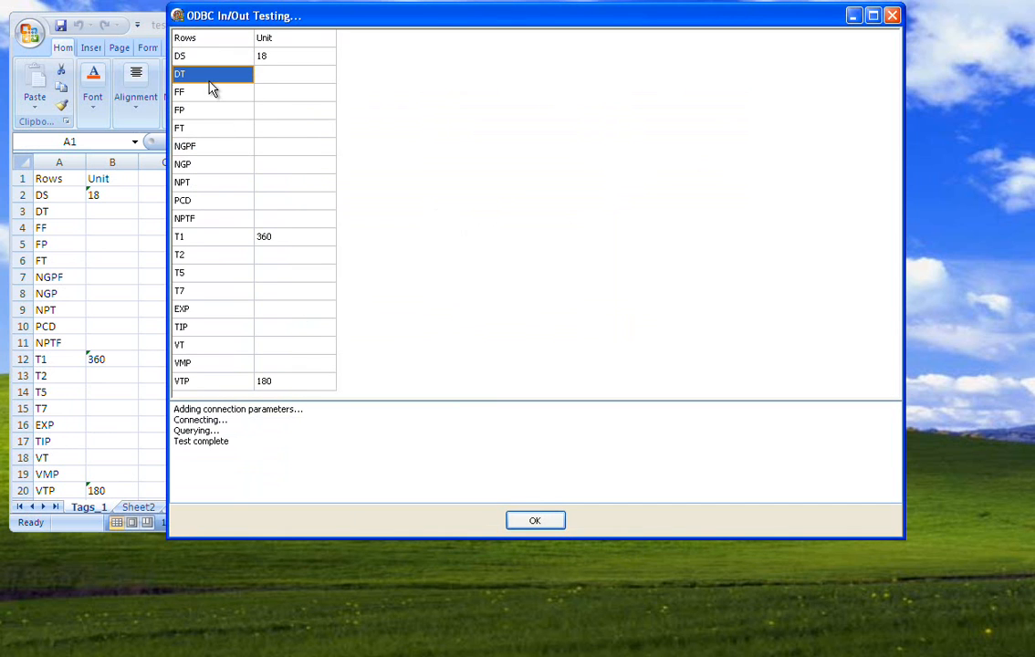
pyautogui.click(219, 188)
pyautogui.click(535, 521)
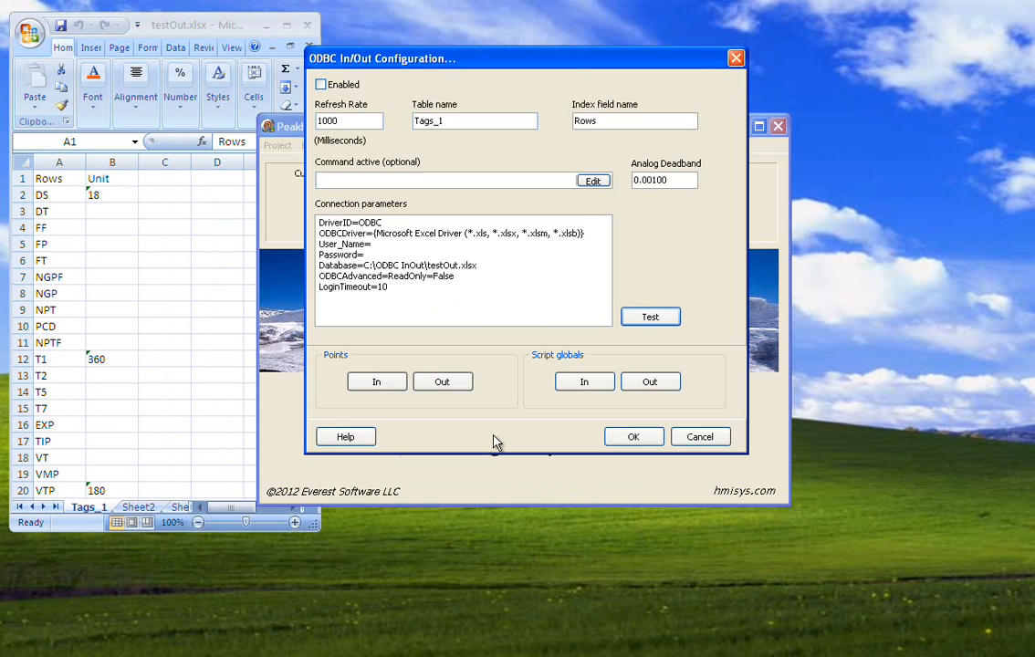
pyautogui.moveTo(397, 293); pyautogui.dragTo(320, 220)
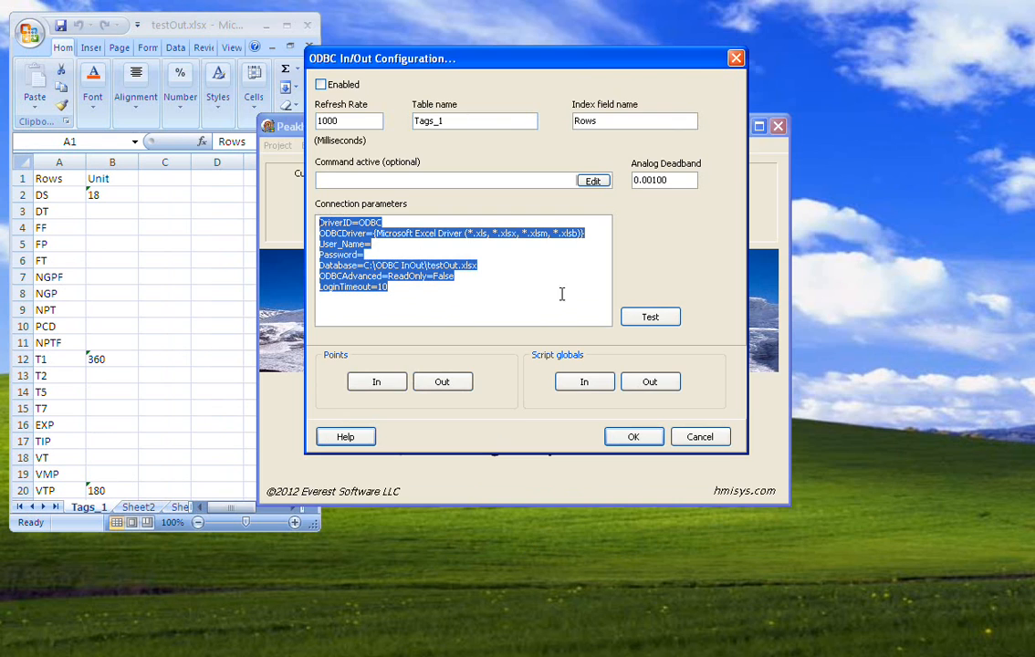
# Step: Rerun the OutTest port's connection test and compare the returned table with the Tags_1 sheet of testOut.xlsx
pyautogui.click(644, 319)
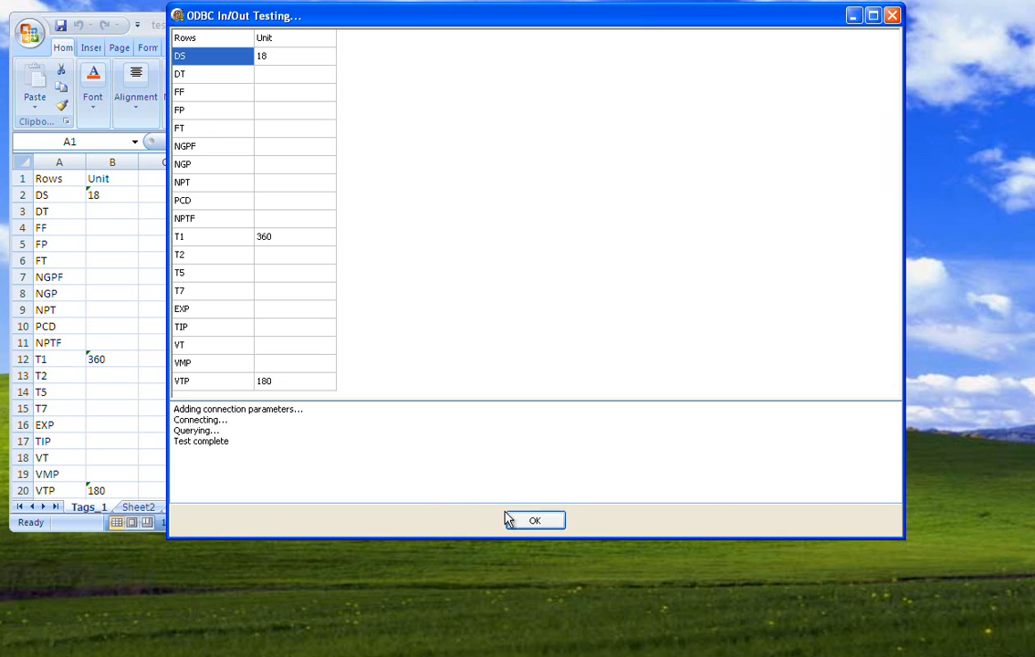
pyautogui.click(530, 520)
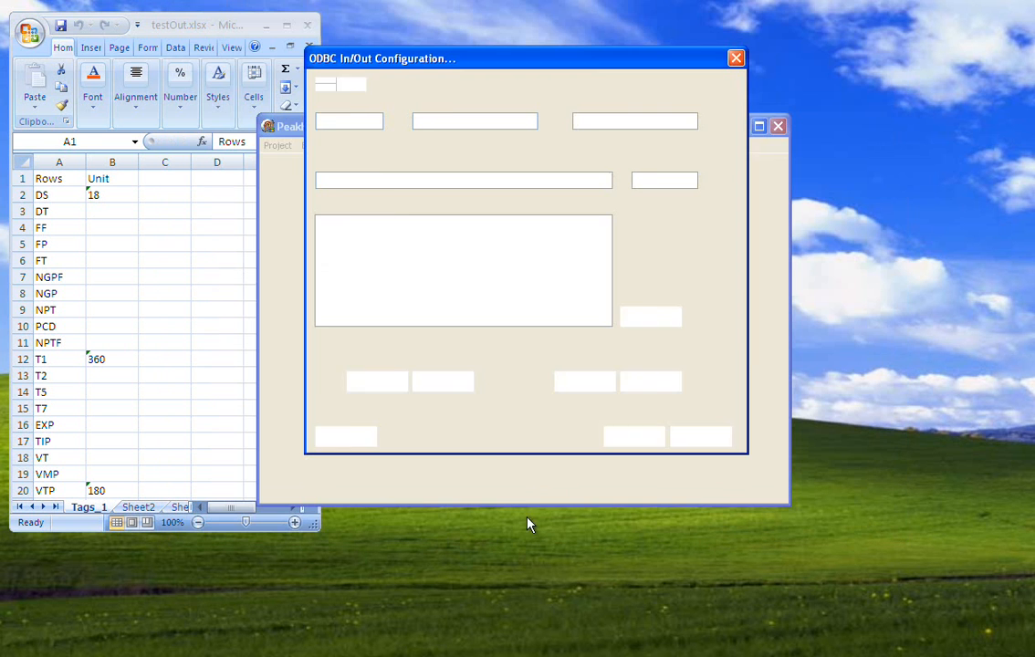
pyautogui.click(164, 236)
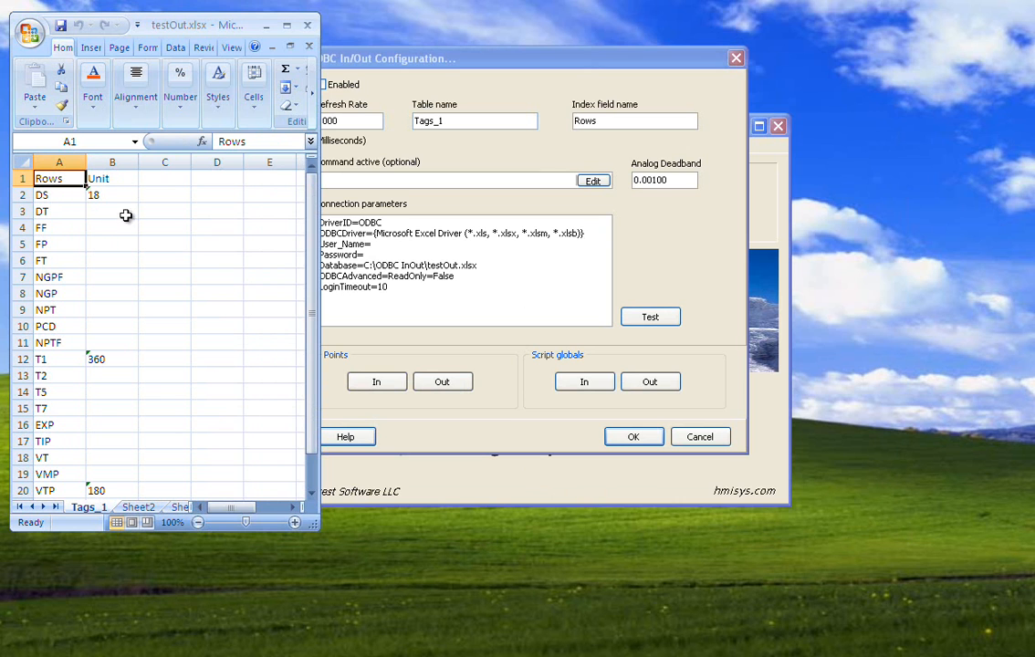
pyautogui.click(352, 239)
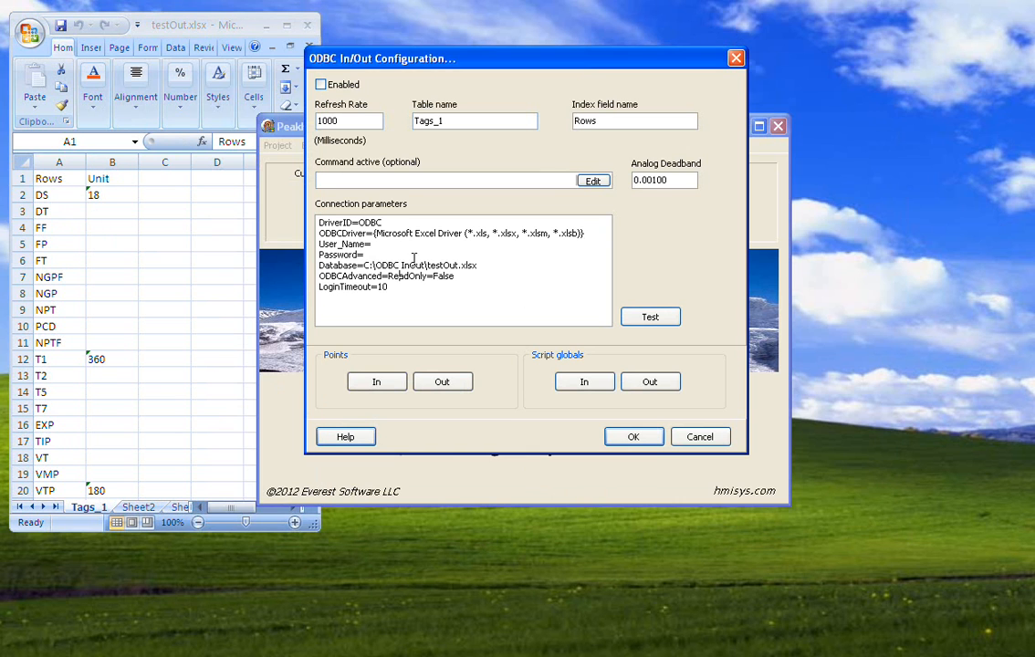
pyautogui.click(178, 243)
pyautogui.click(131, 223)
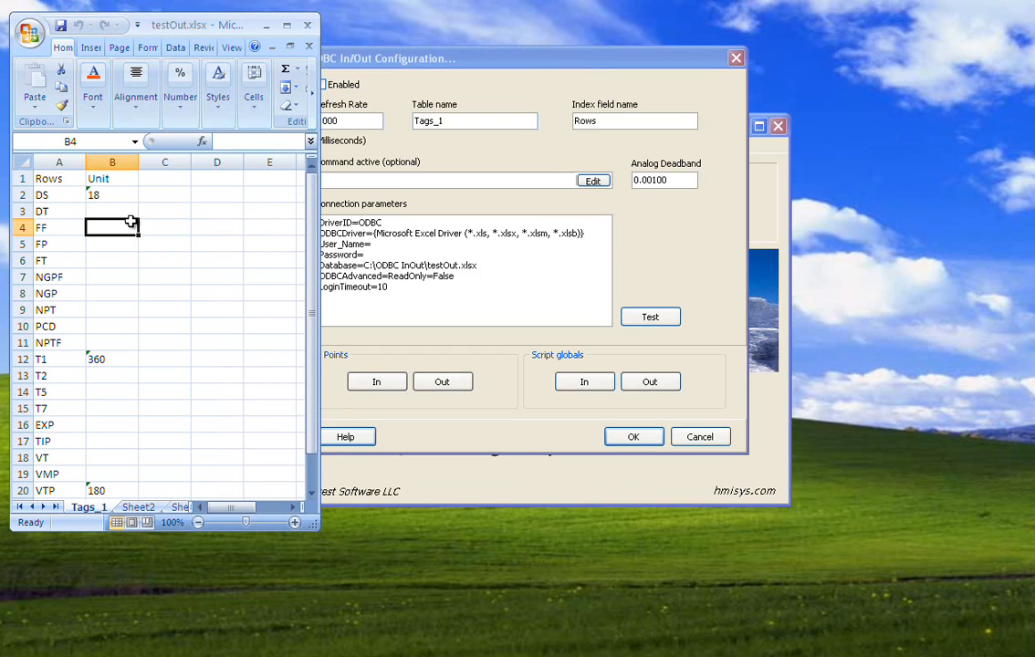
pyautogui.click(468, 265)
pyautogui.click(639, 317)
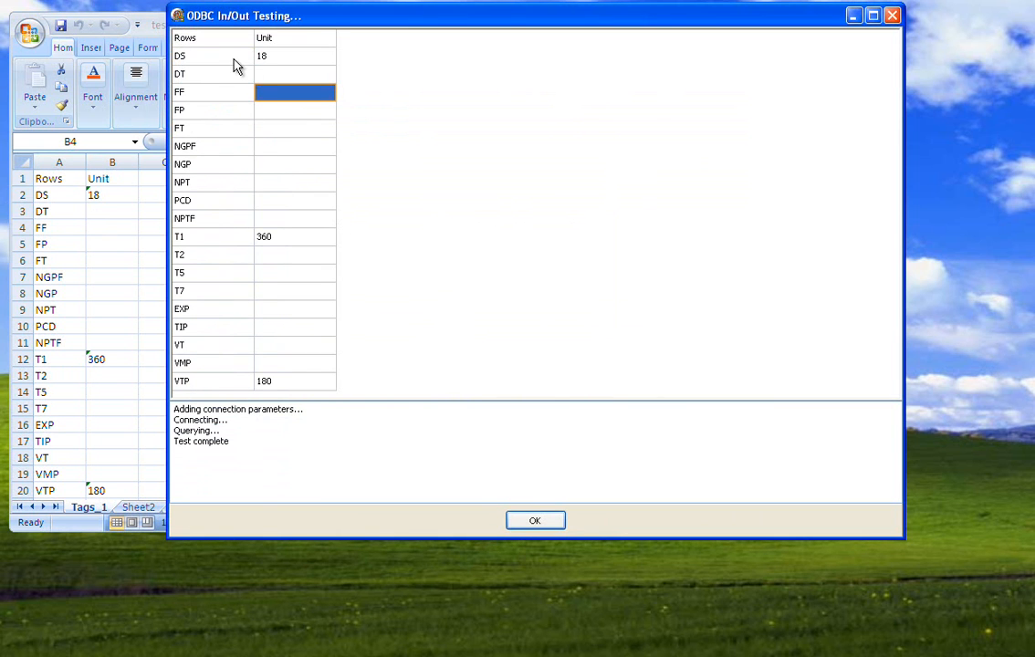
pyautogui.click(530, 521)
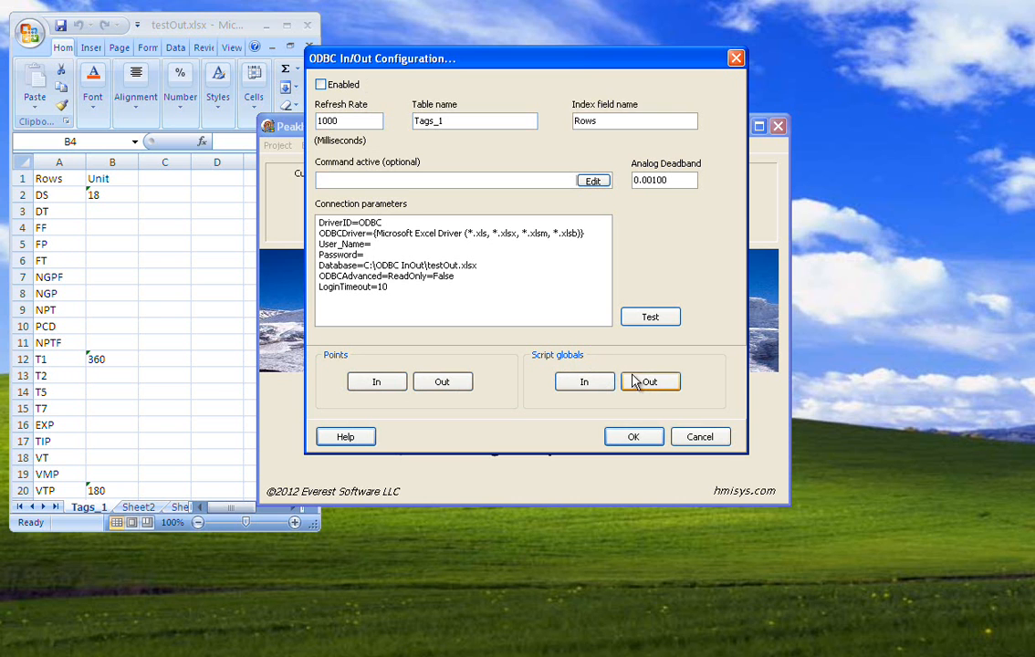
# Step: Open the OutTest port's output points, browse the tags available for the Row DS entry and cancel the selection
pyautogui.click(435, 384)
pyautogui.click(368, 162)
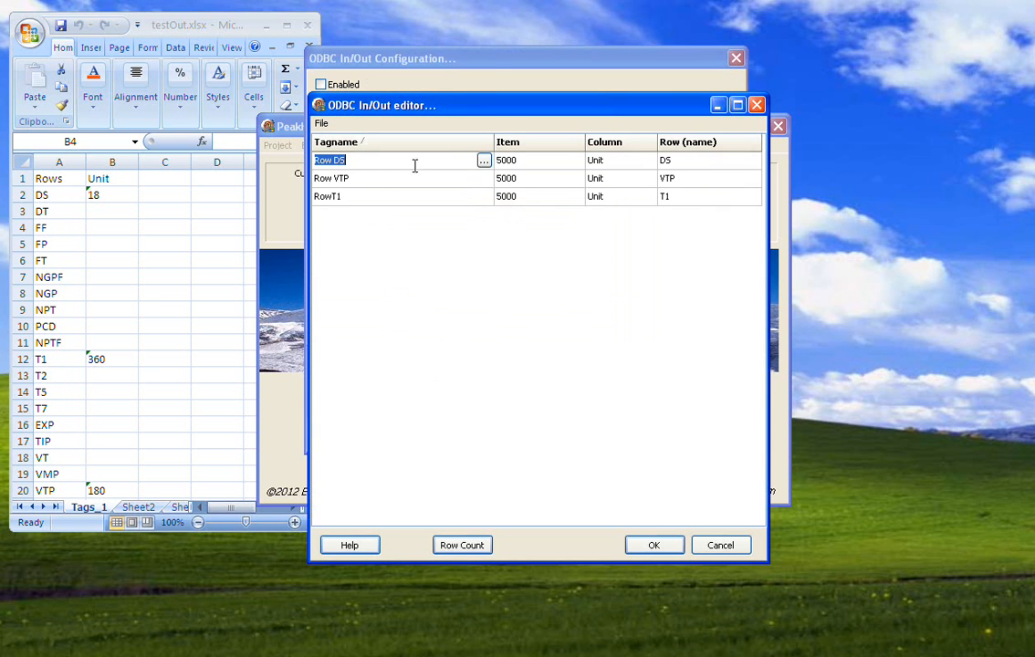
pyautogui.click(484, 162)
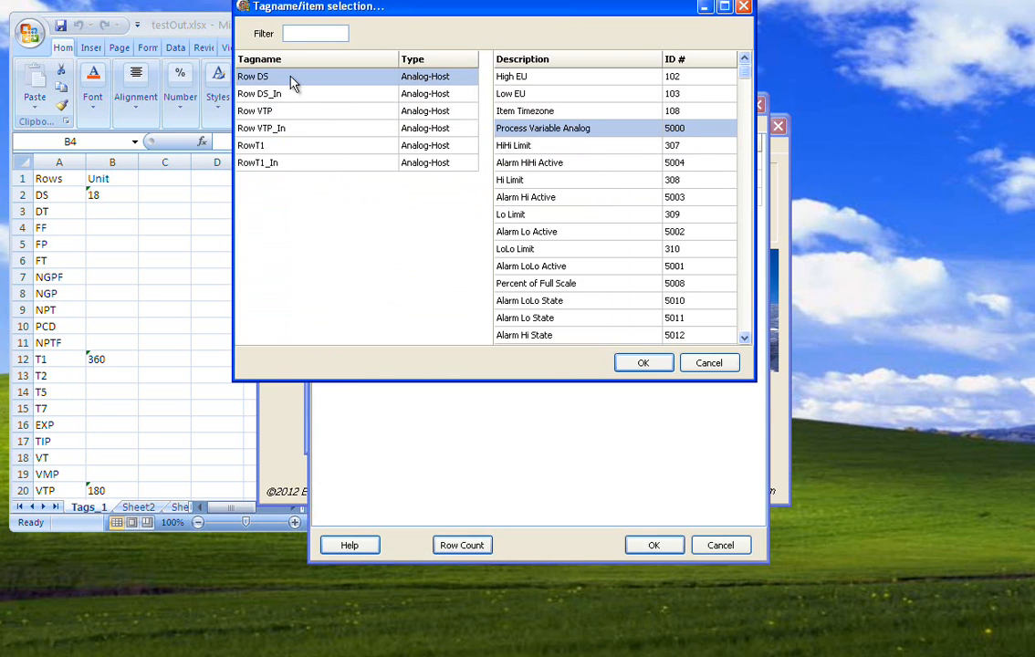
pyautogui.click(276, 114)
pyautogui.click(274, 149)
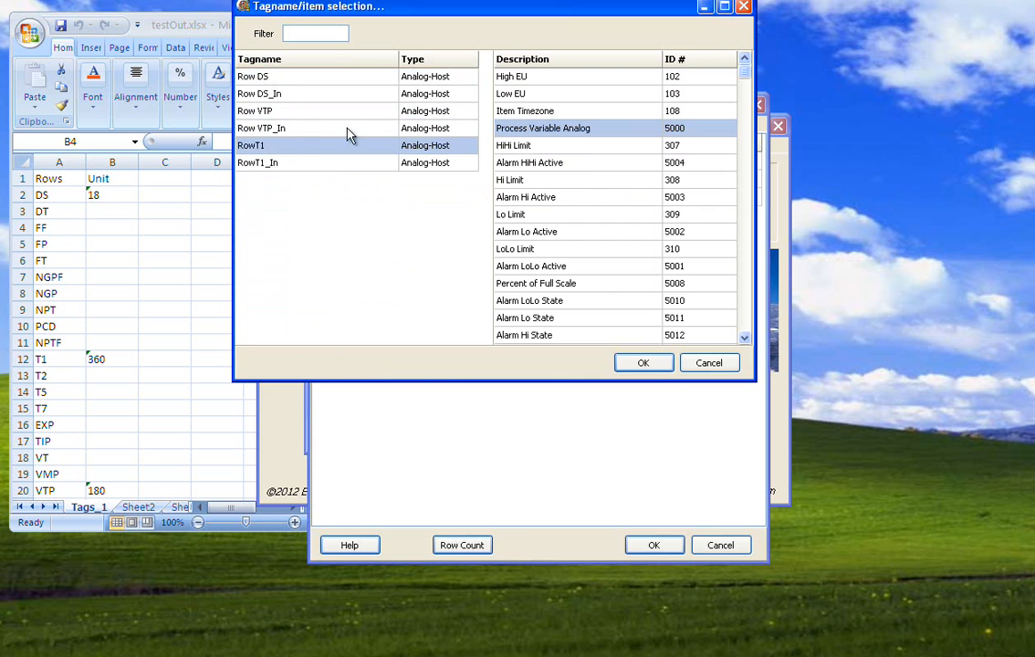
pyautogui.click(706, 363)
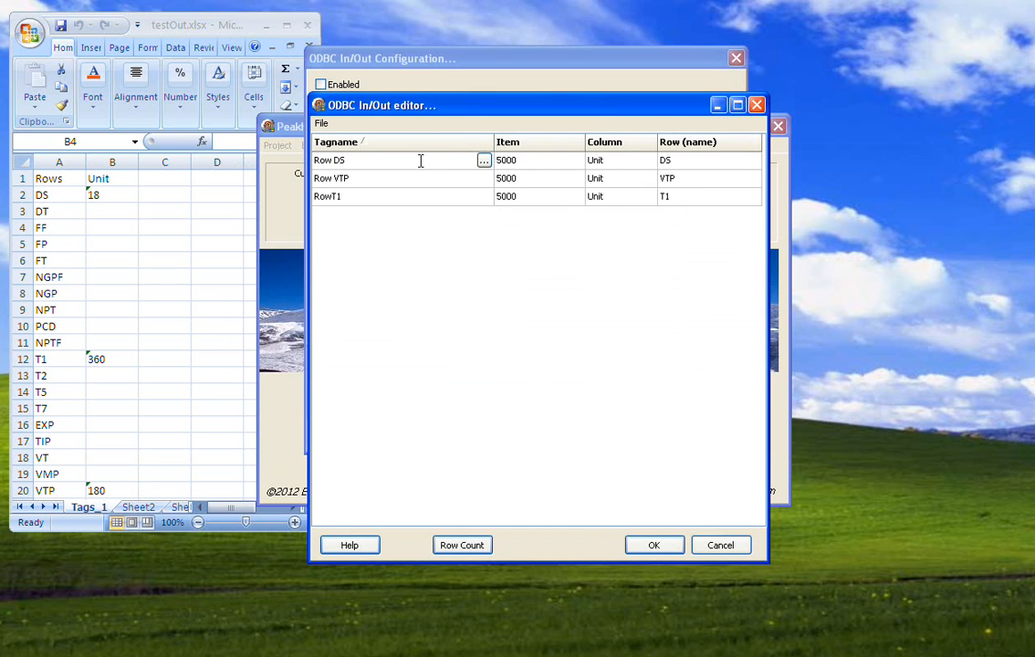
# Step: Compare the Row DS output point's column Unit and row name DS with the matching cell in the Tags_1 sheet
pyautogui.click(595, 161)
pyautogui.click(124, 176)
pyautogui.click(487, 239)
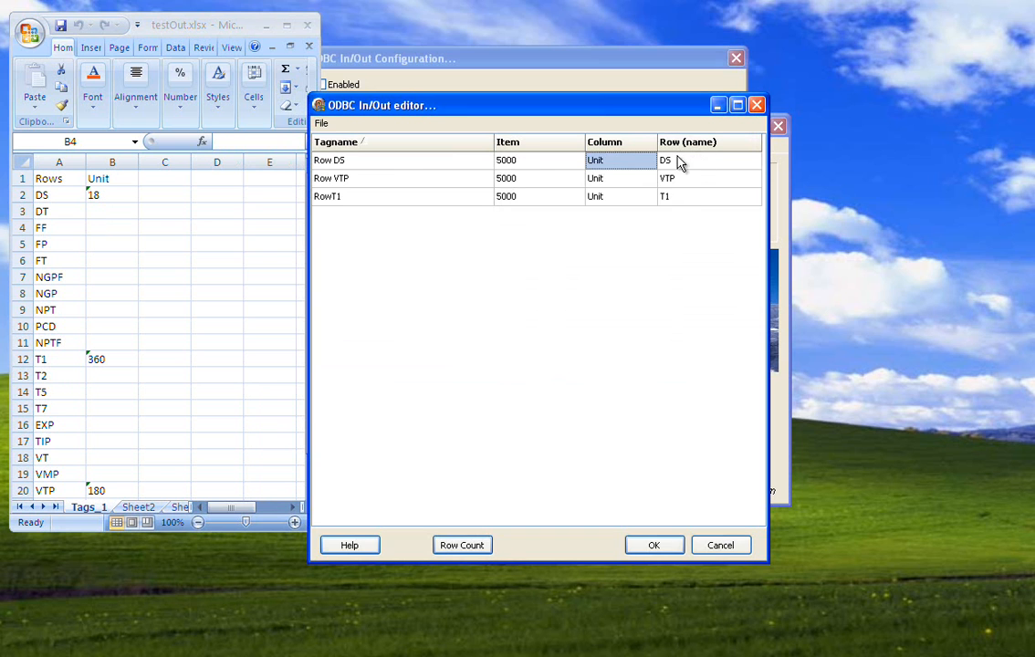
pyautogui.click(690, 163)
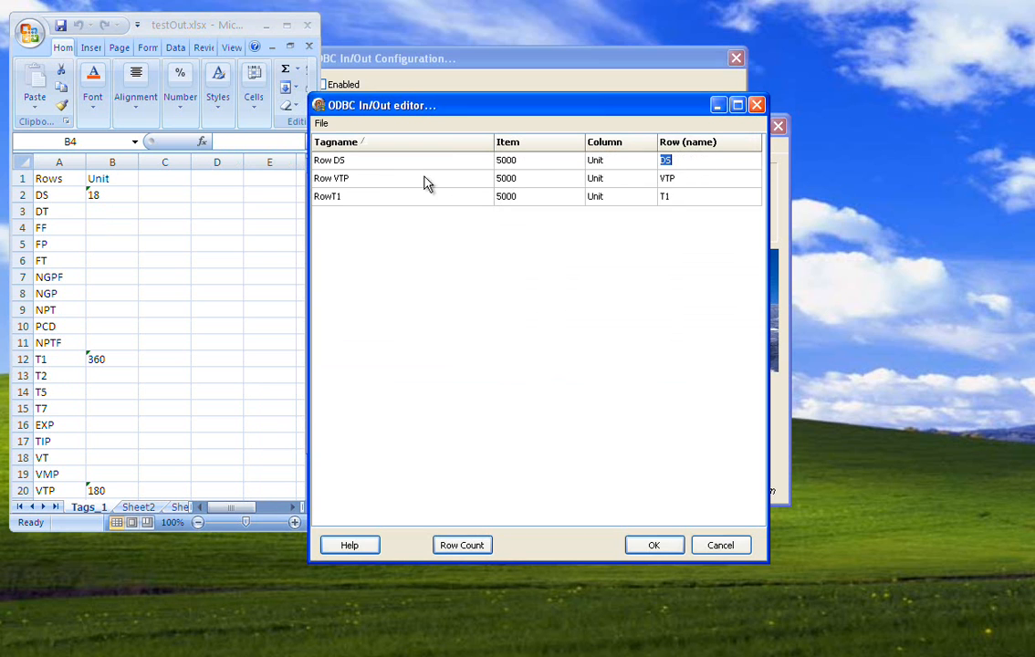
pyautogui.click(114, 227)
pyautogui.click(93, 194)
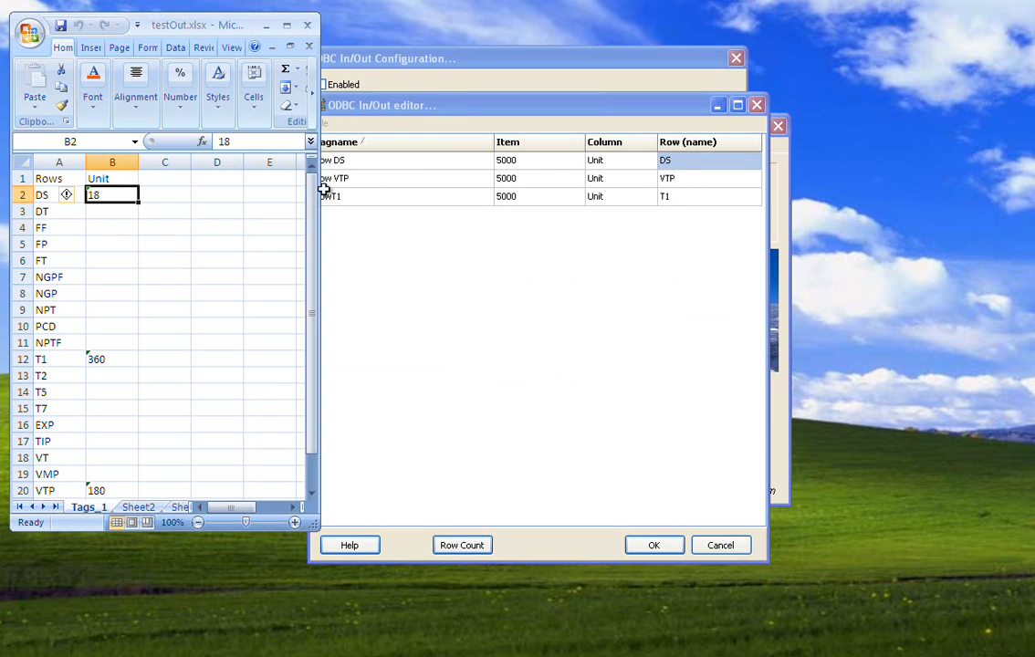
# Step: Compare the VTP and T1 row names with their Unit cells in the sheet, and look at the row count option
pyautogui.click(668, 177)
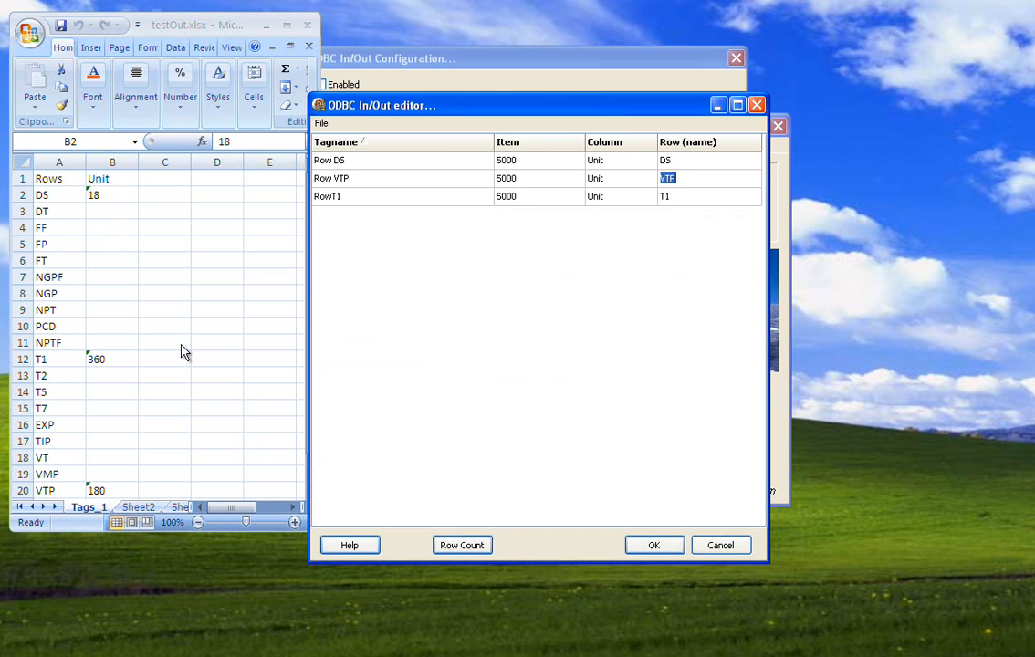
pyautogui.click(130, 442)
pyautogui.click(105, 489)
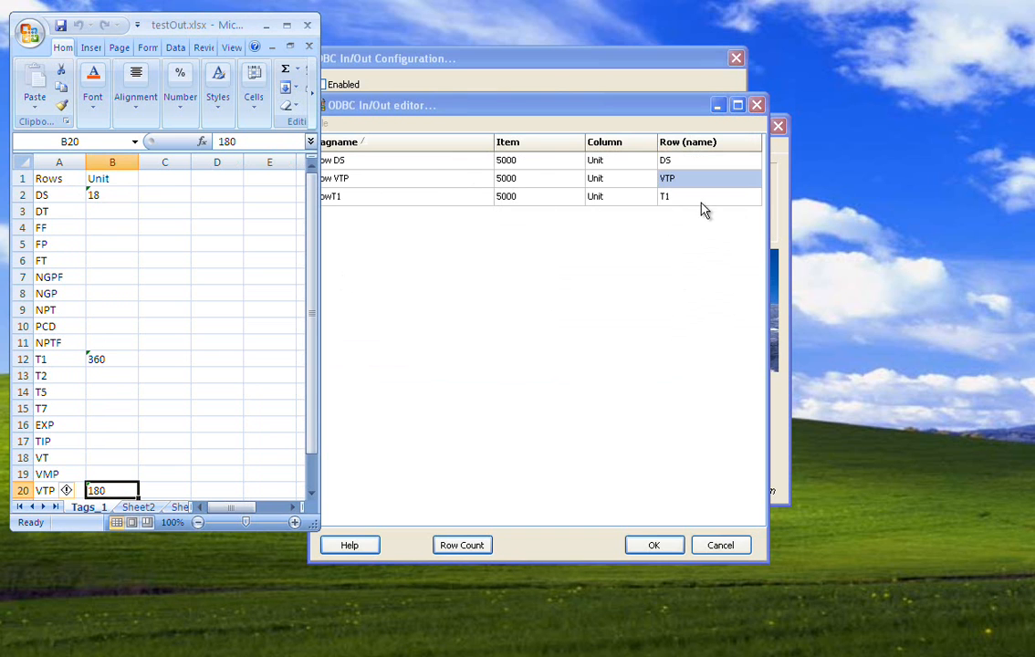
pyautogui.click(673, 194)
pyautogui.click(182, 301)
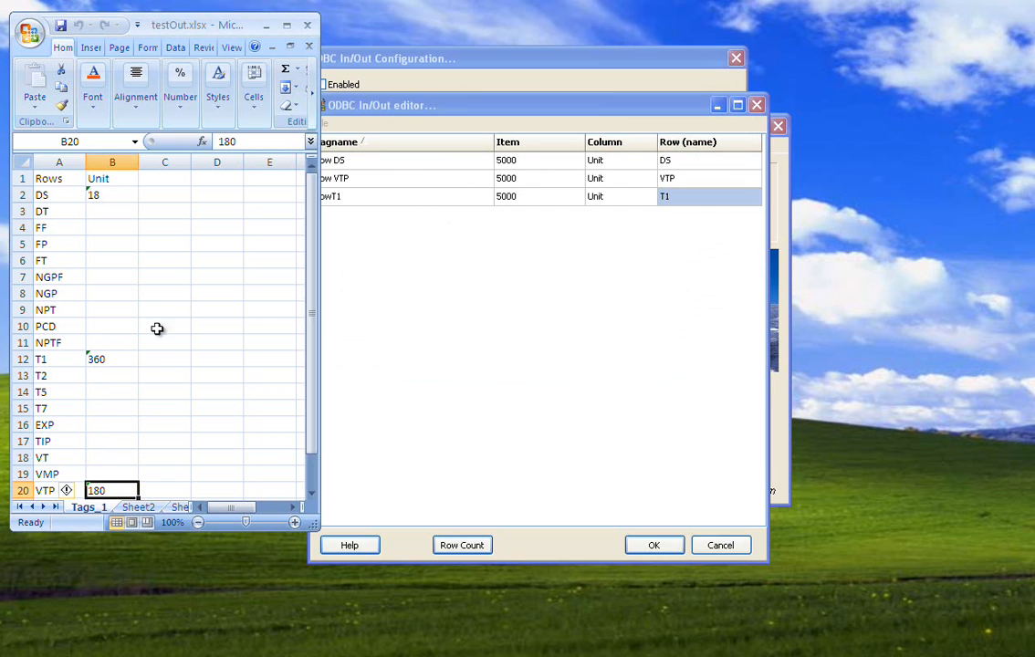
pyautogui.click(101, 358)
pyautogui.click(465, 328)
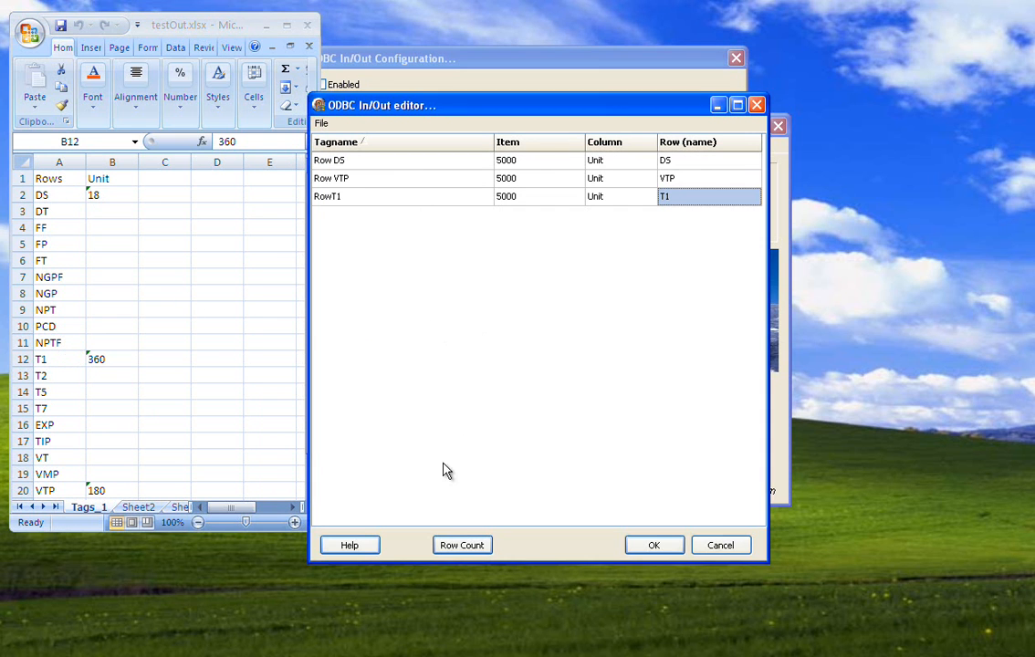
pyautogui.click(465, 546)
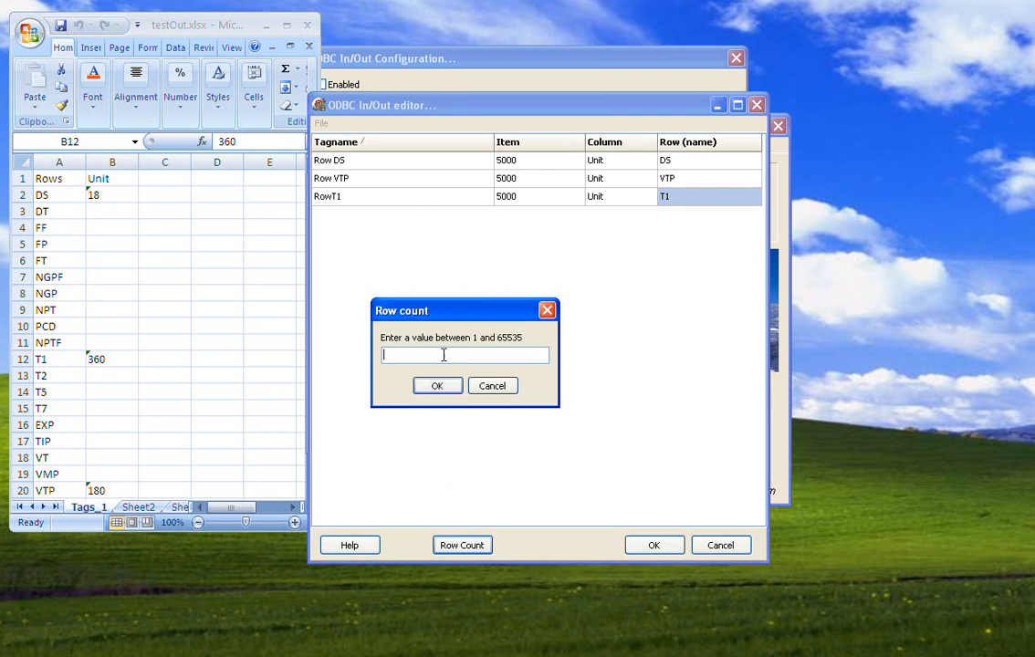
pyautogui.click(494, 386)
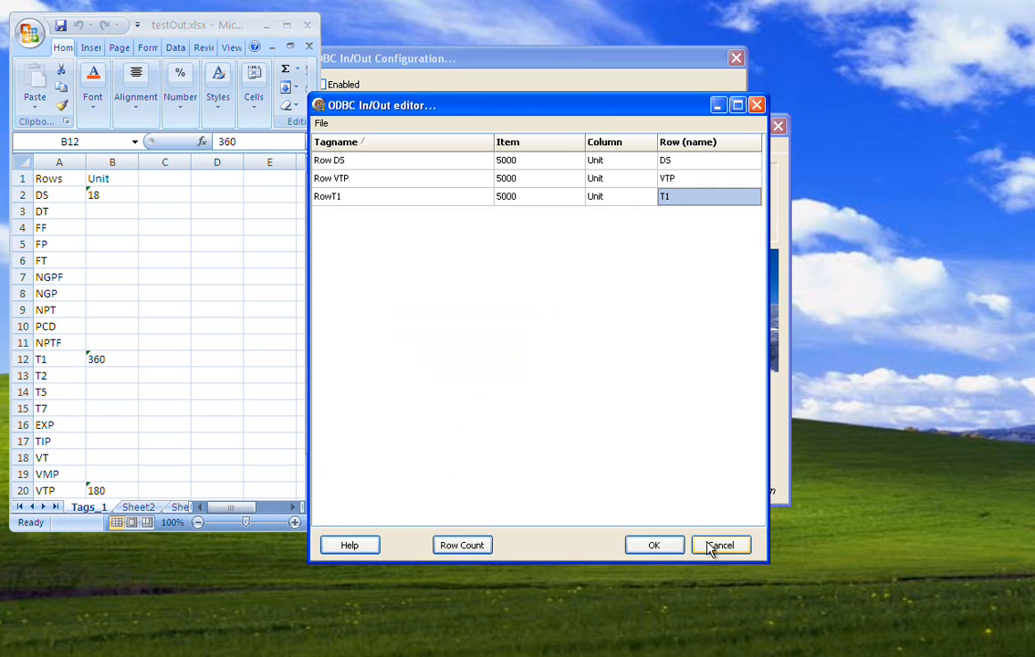
# Step: Accept the output points and the OutTest port configuration, and close the testOut.xlsx workbook
pyautogui.click(654, 546)
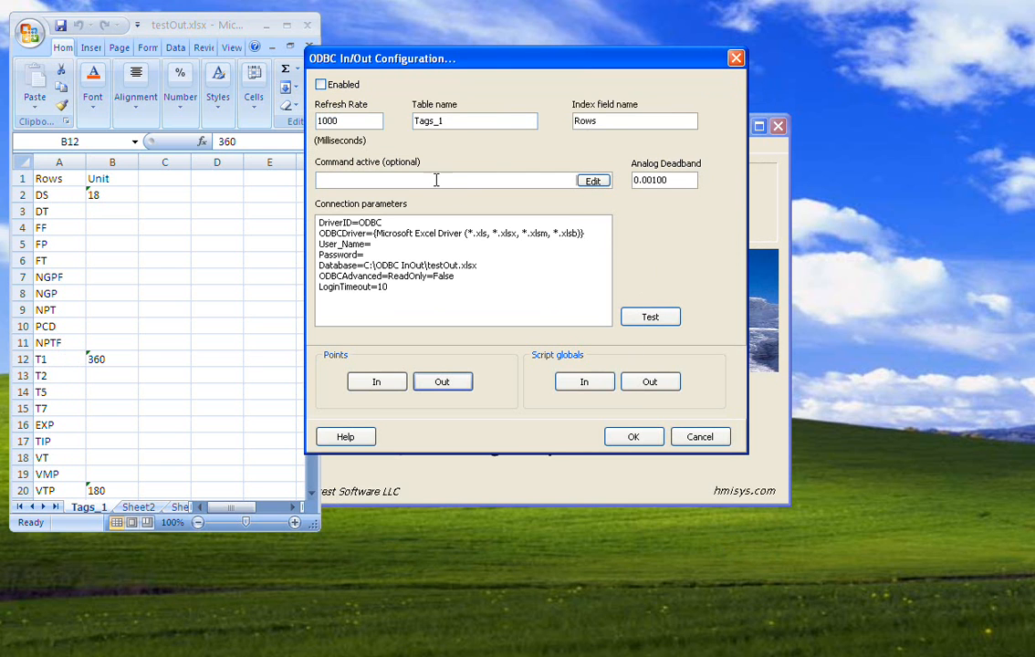
pyautogui.click(635, 437)
pyautogui.click(306, 26)
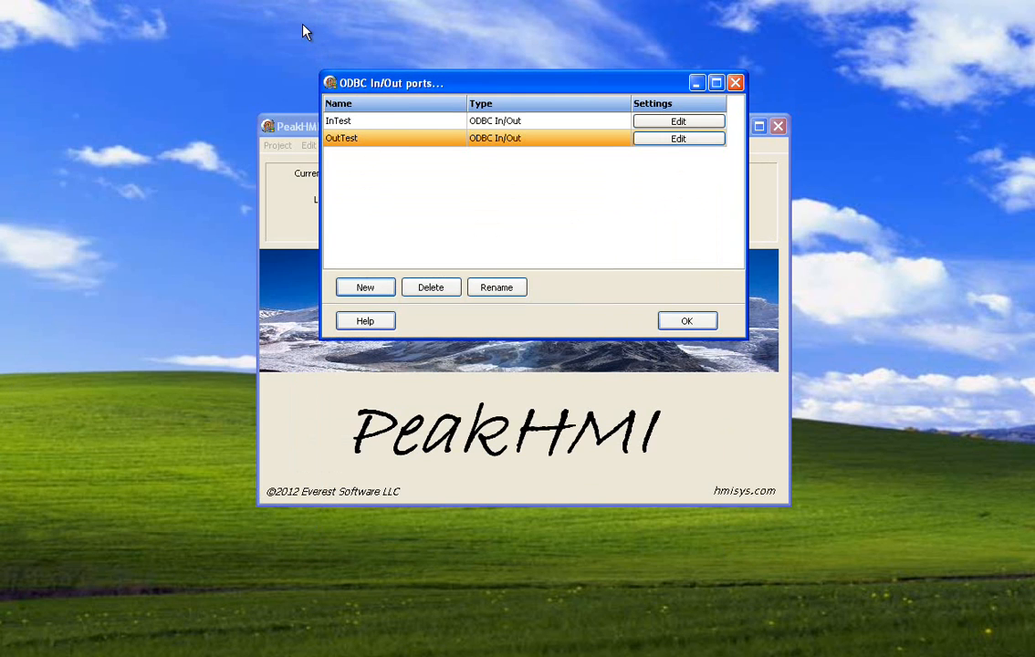
# Step: Open the InTest port's configuration, check its output points list and close the list without changes
pyautogui.click(643, 121)
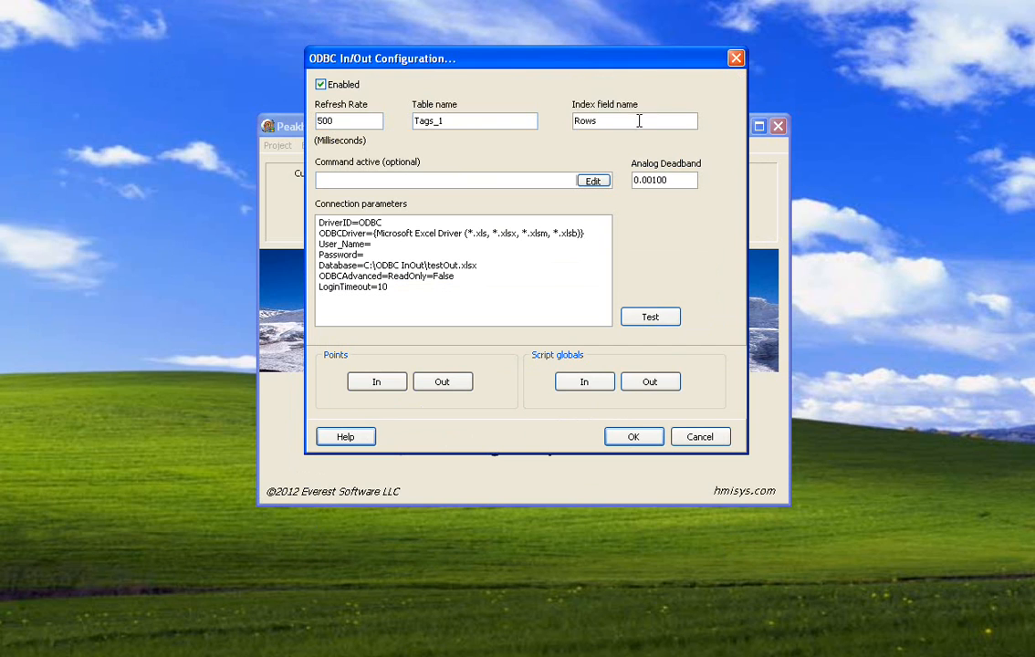
pyautogui.click(393, 387)
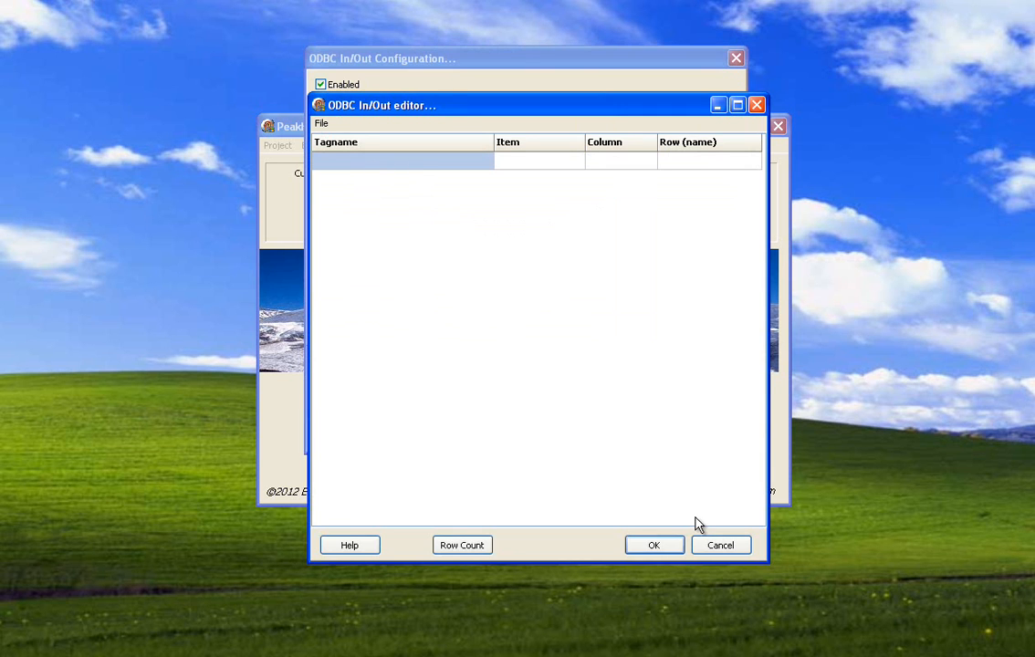
pyautogui.click(720, 545)
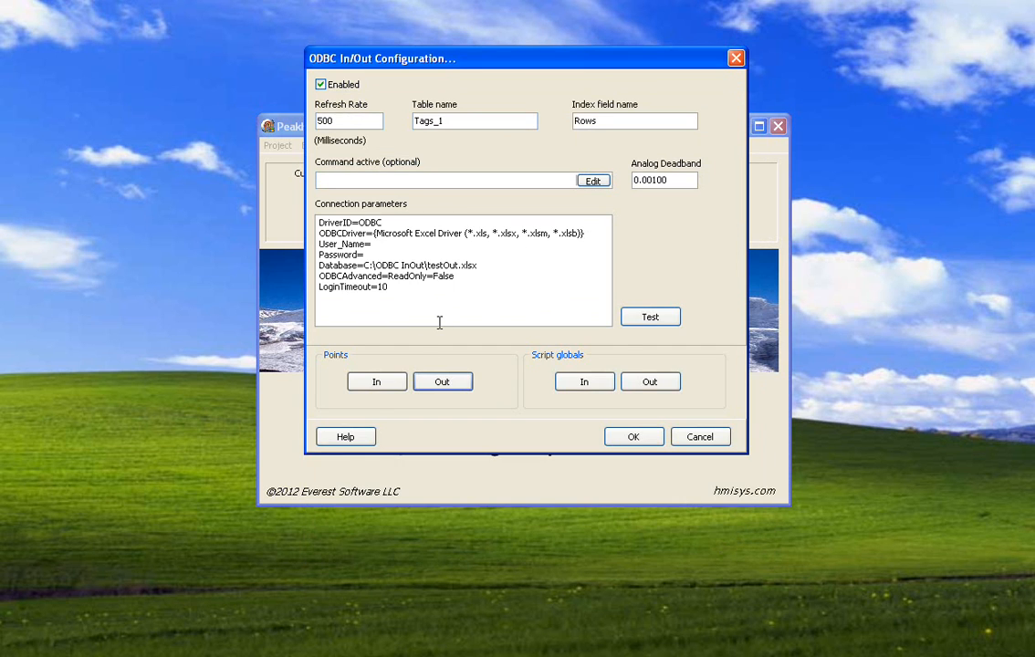
# Step: Open the InTest port's input points, browse the tags available for the Row DS_In entry and cancel the selection
pyautogui.click(393, 386)
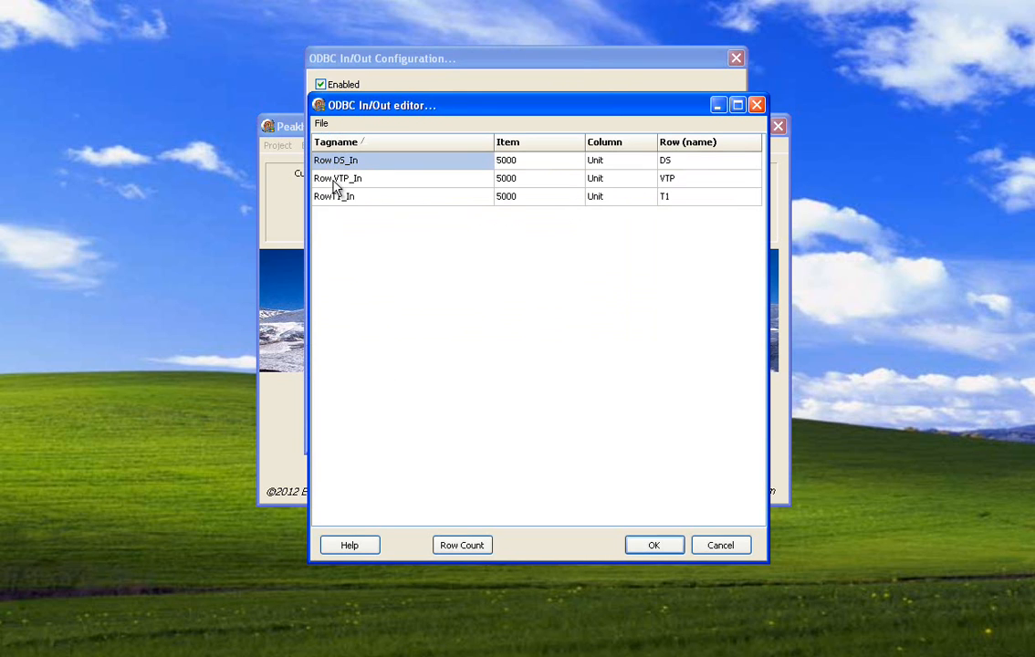
pyautogui.click(441, 162)
pyautogui.click(485, 162)
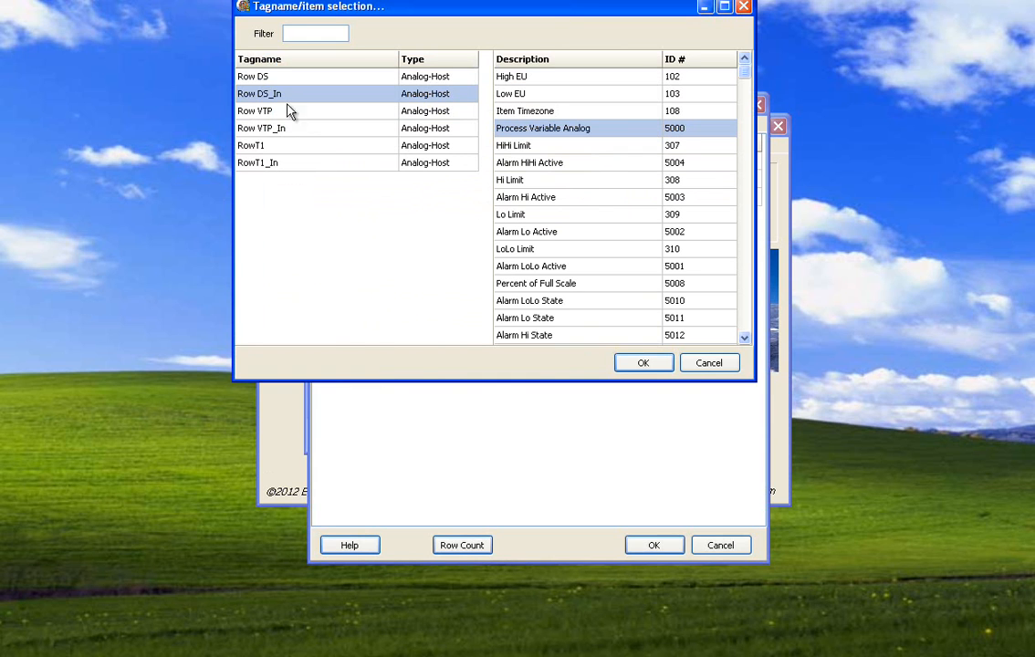
pyautogui.click(289, 128)
pyautogui.click(278, 164)
pyautogui.click(716, 363)
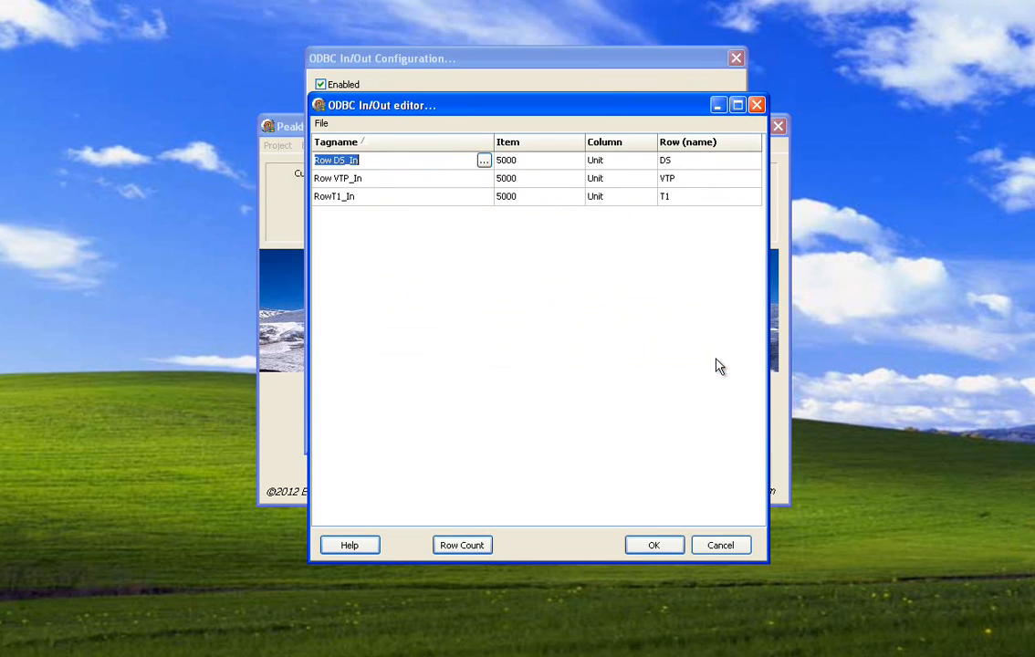
# Step: Review the tag, column and row name mappings of the InTest input points, and accept the list
pyautogui.click(409, 196)
pyautogui.click(393, 183)
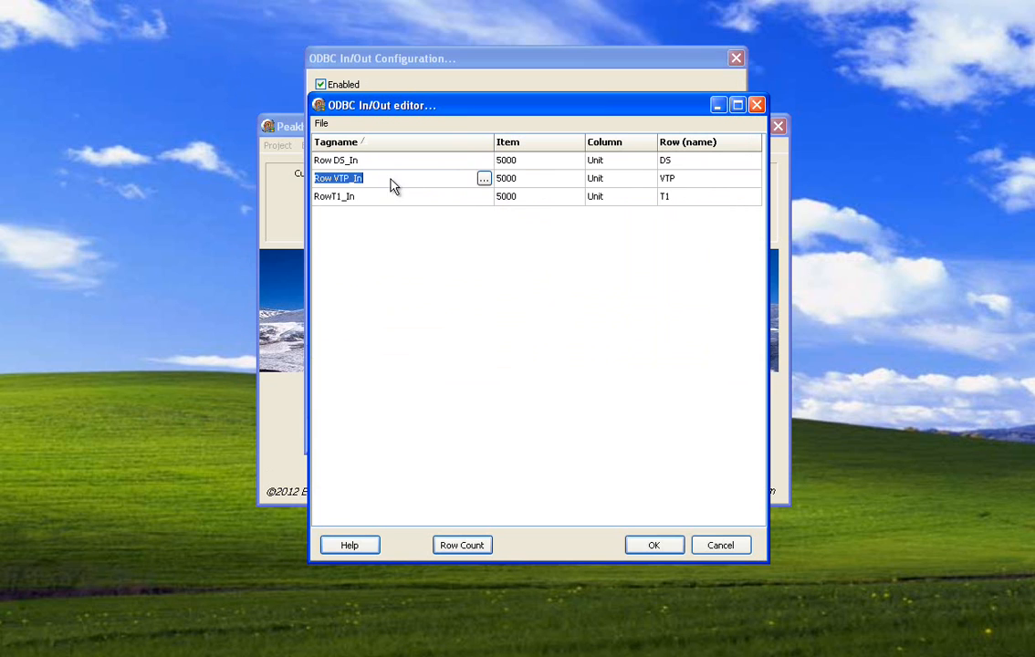
pyautogui.click(606, 163)
pyautogui.click(618, 181)
pyautogui.click(680, 164)
pyautogui.click(686, 181)
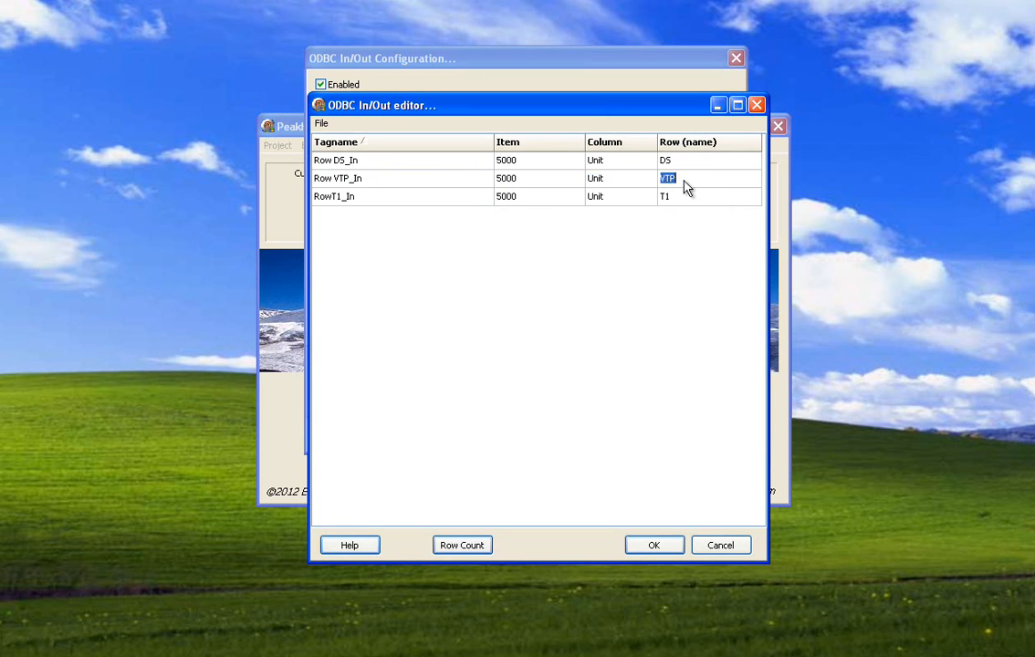
pyautogui.click(439, 159)
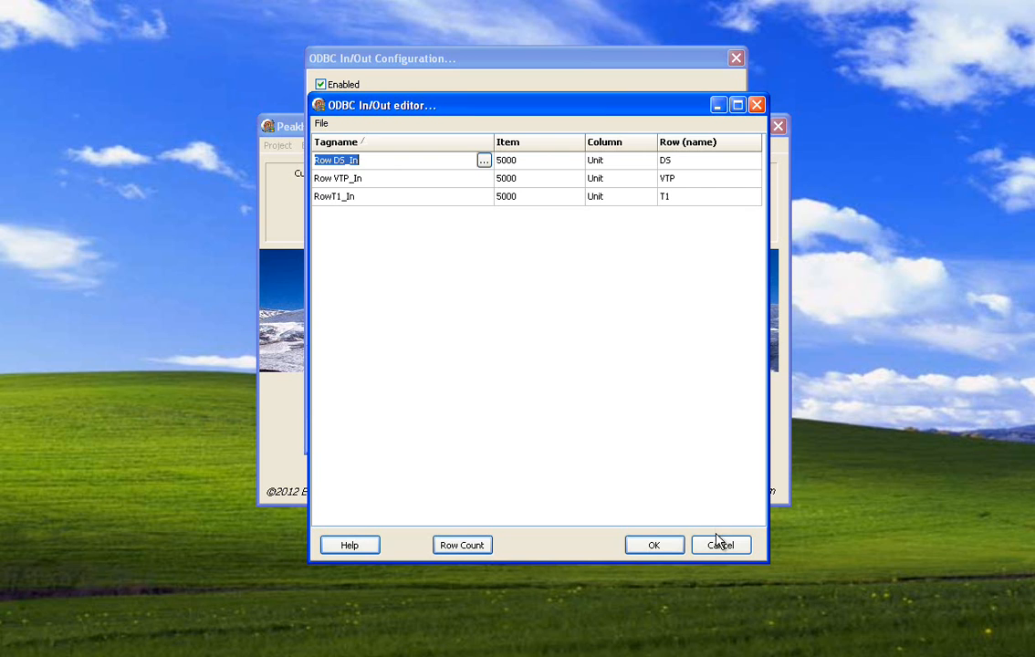
pyautogui.click(654, 546)
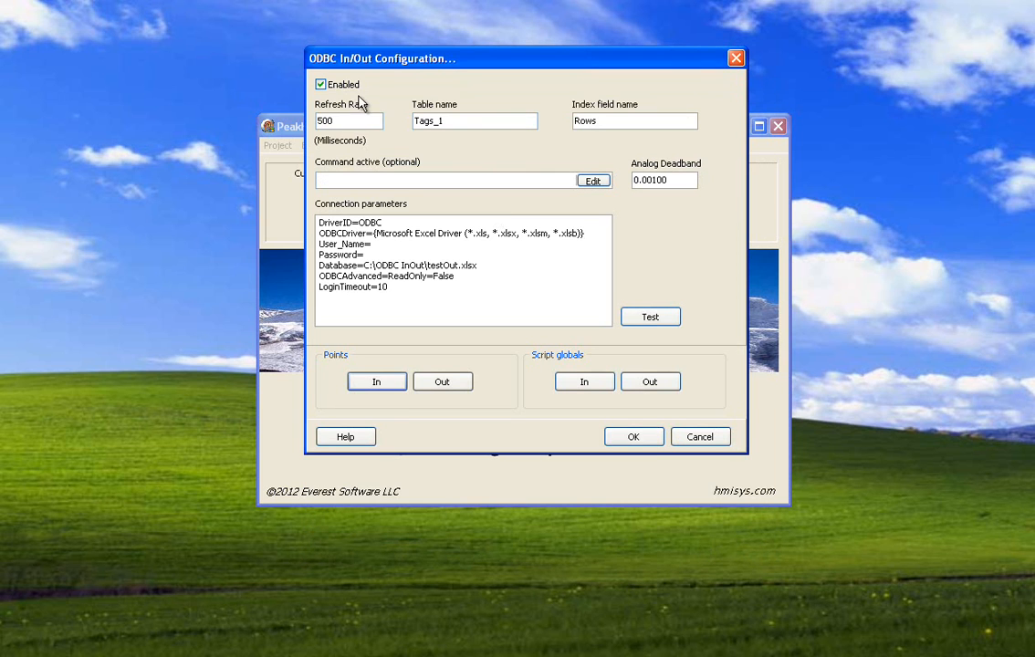
# Step: Review the InTest port's enabled option, refresh rate and connection parameters, leaving the port enabled
pyautogui.click(320, 84)
pyautogui.click(321, 84)
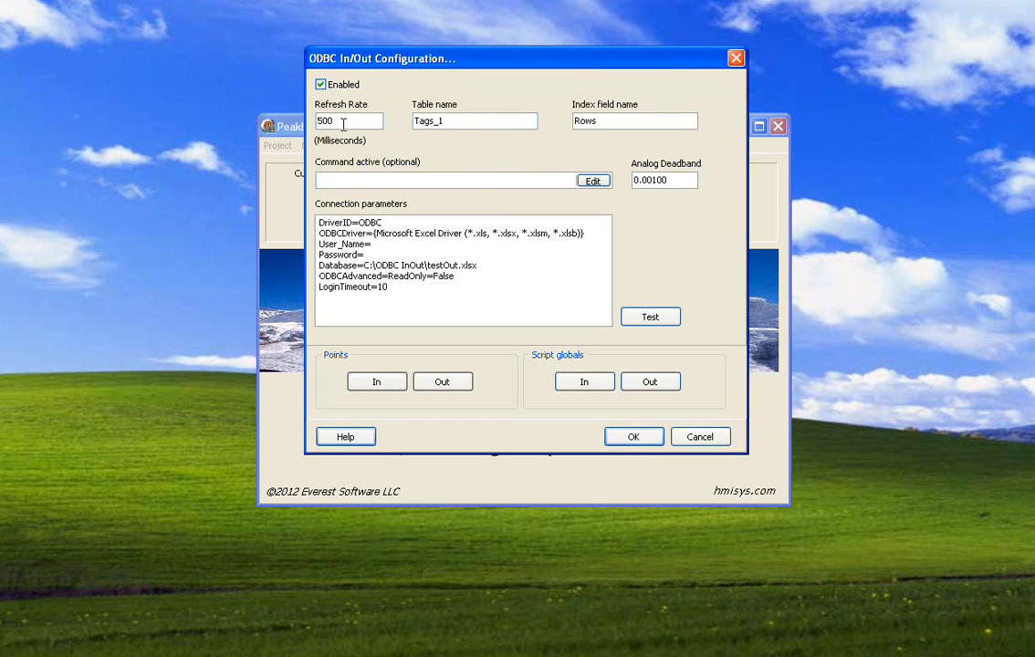
pyautogui.moveTo(338, 121); pyautogui.dragTo(308, 133)
pyautogui.moveTo(415, 296); pyautogui.dragTo(319, 228)
pyautogui.click(479, 272)
# Step: Test the InTest port's database connection, inspect the returned table and return to the connection parameters
pyautogui.click(646, 317)
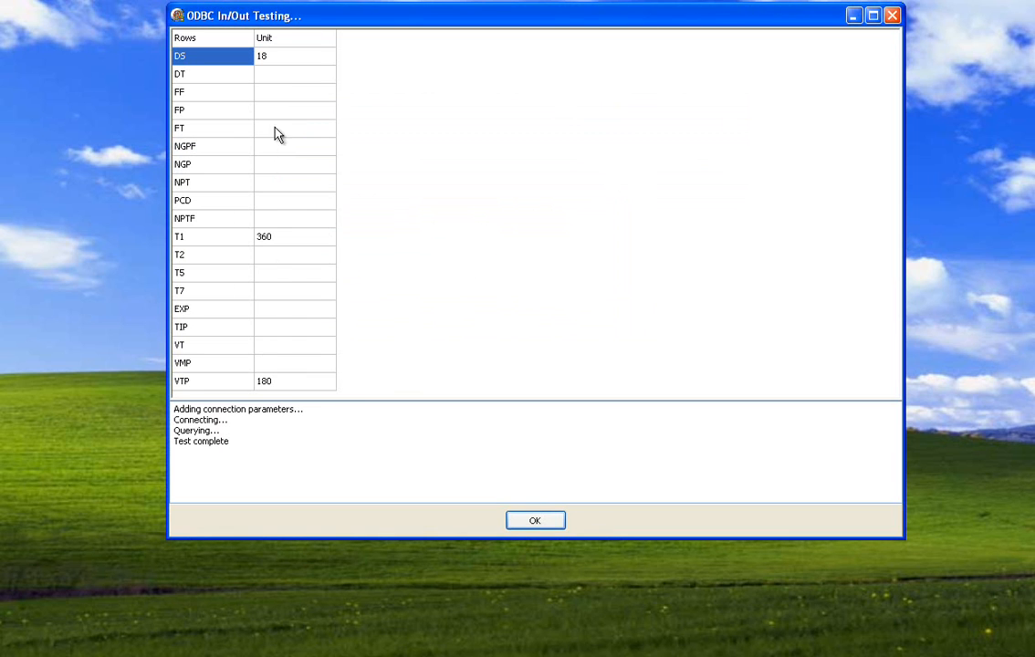
pyautogui.click(509, 525)
pyautogui.click(425, 276)
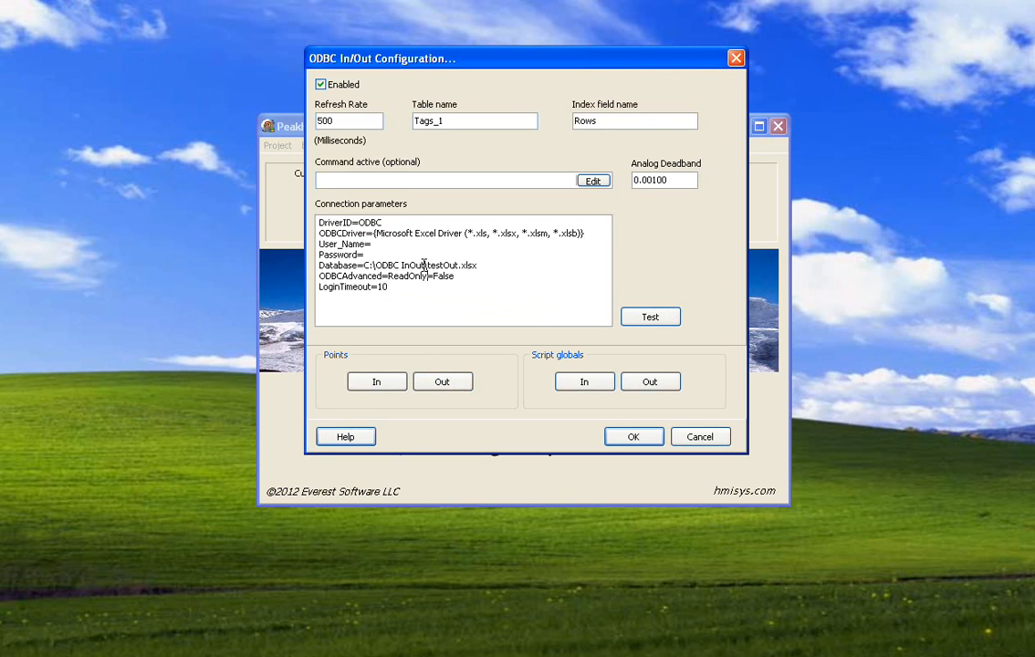
# Step: Change the database path to C:\ODBC InOut9\testOut.xlsx and test the InTest connection with that missing file
pyautogui.write('9')
pyautogui.click(630, 320)
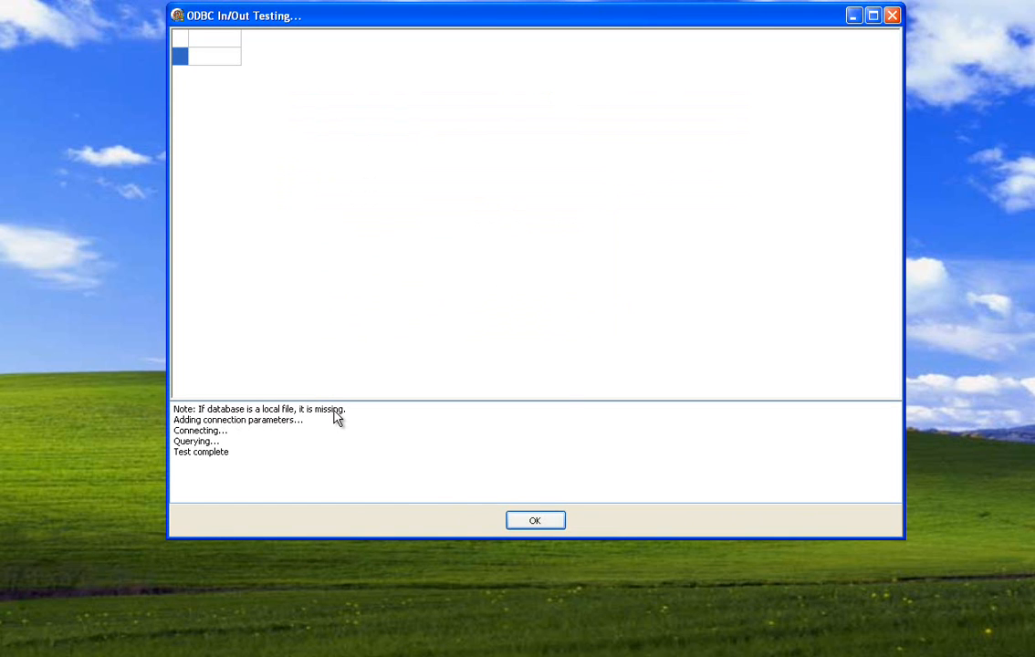
pyautogui.click(533, 520)
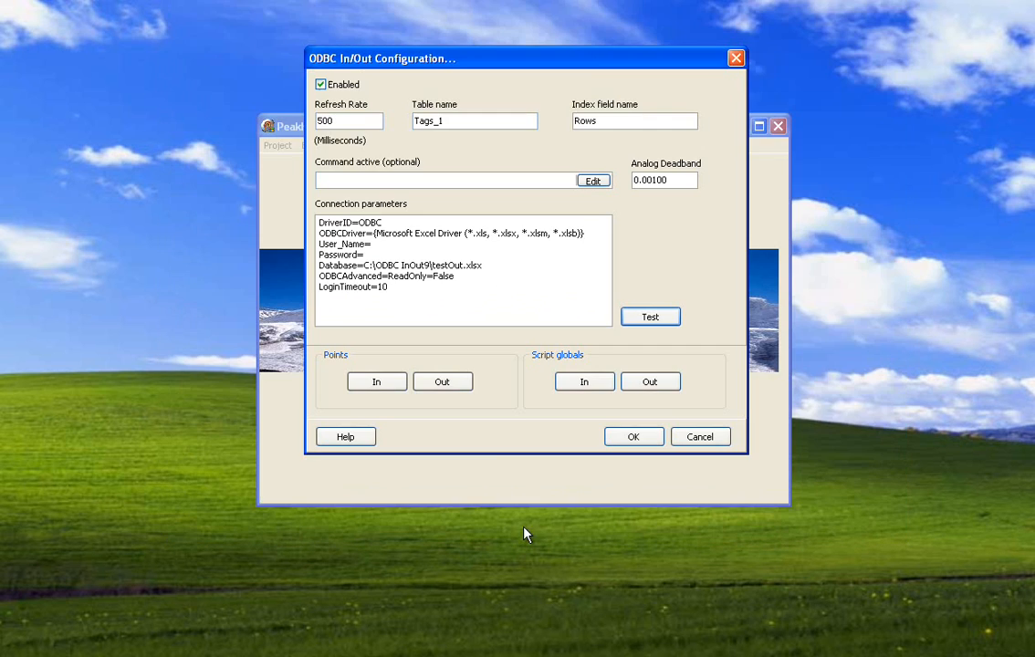
# Step: Restore the database path to C:\ODBC InOut\testOut.xlsx, retest the connection and accept the port configuration
pyautogui.click(428, 266)
pyautogui.press('BackSpace')
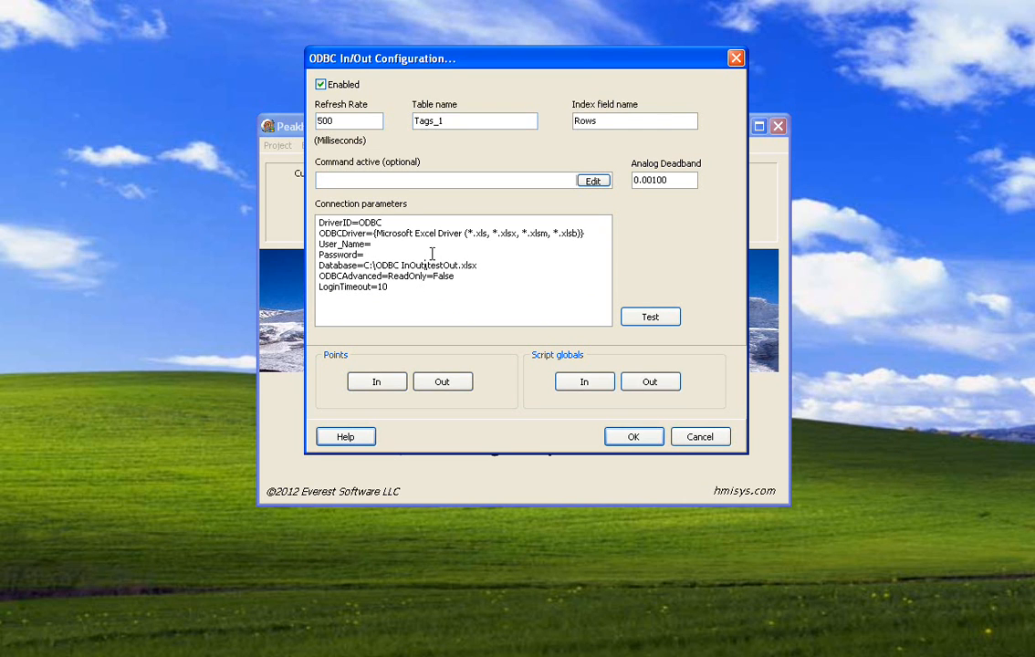
pyautogui.click(634, 319)
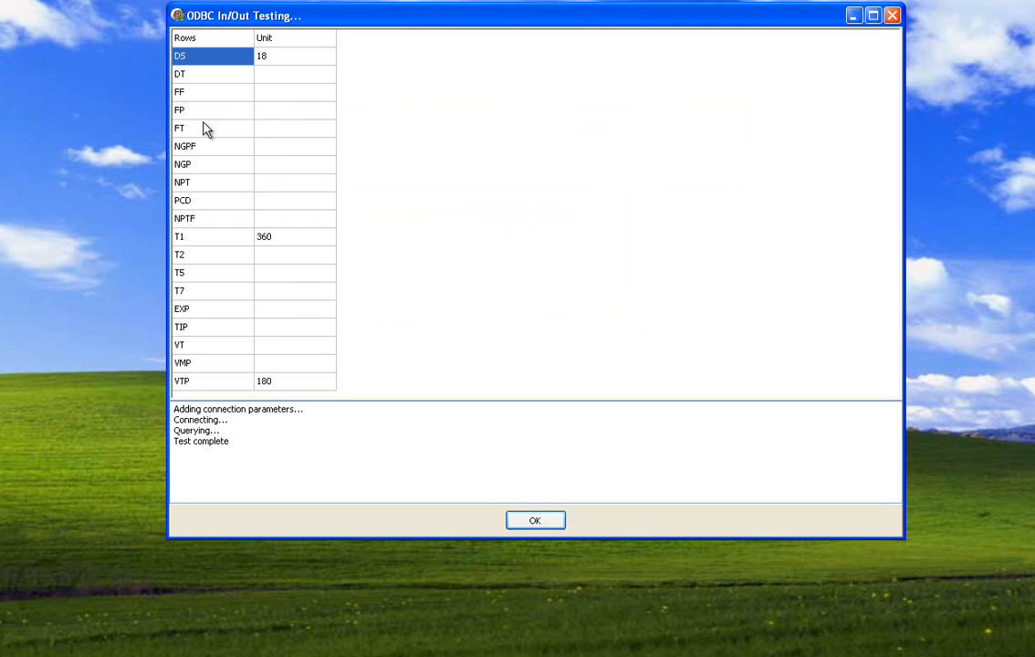
pyautogui.click(535, 521)
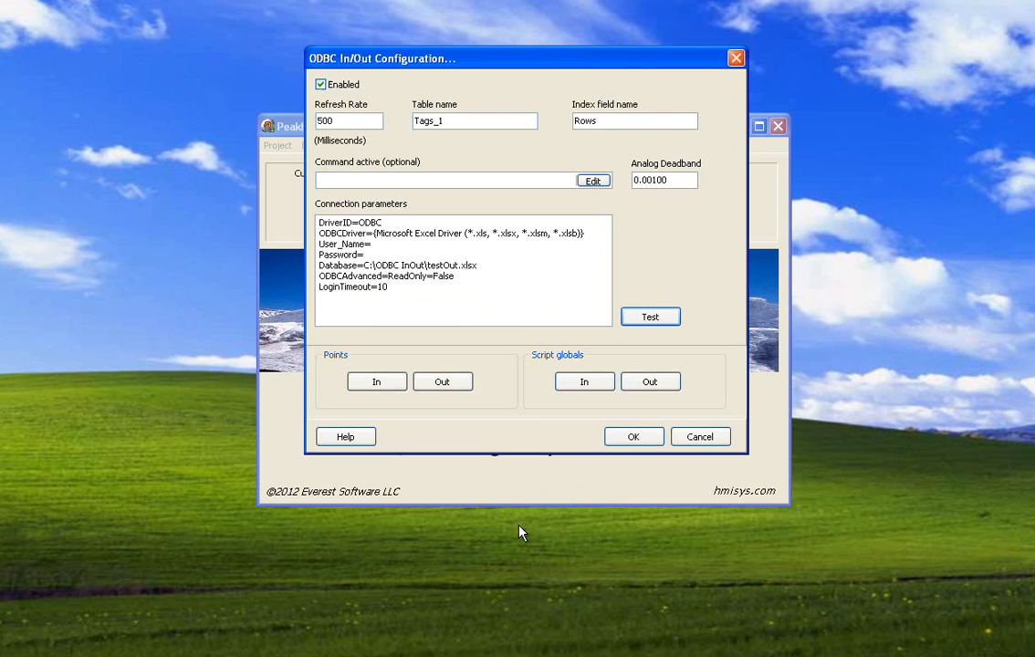
pyautogui.click(618, 440)
pyautogui.click(673, 324)
# Step: Open the script editor and load the IncrementValues.psc script
pyautogui.click(340, 146)
pyautogui.click(358, 292)
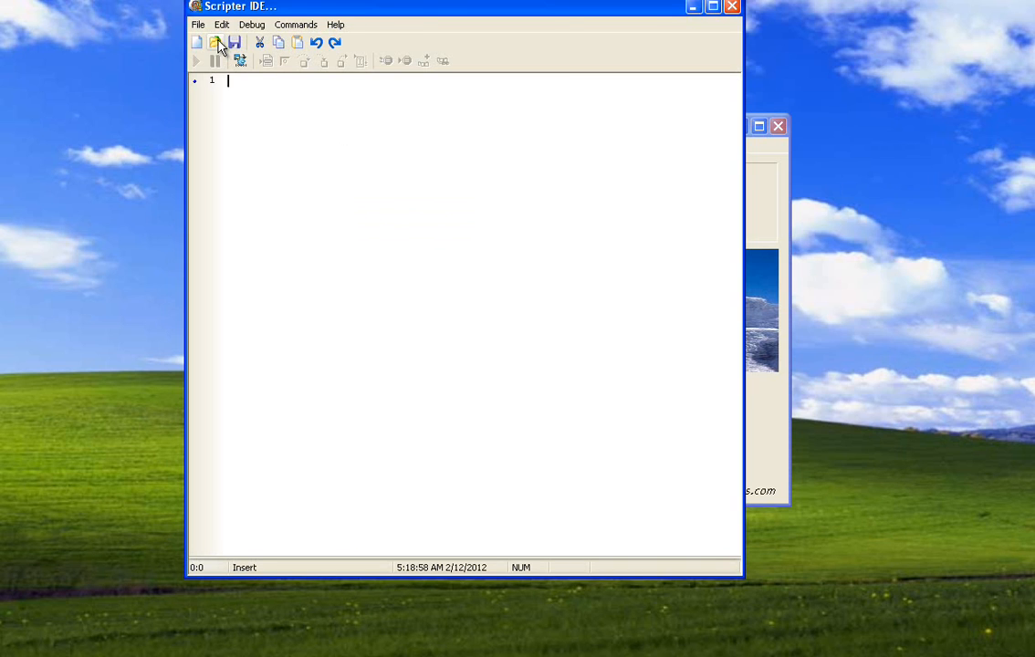
pyautogui.click(218, 43)
pyautogui.doubleClick(402, 37)
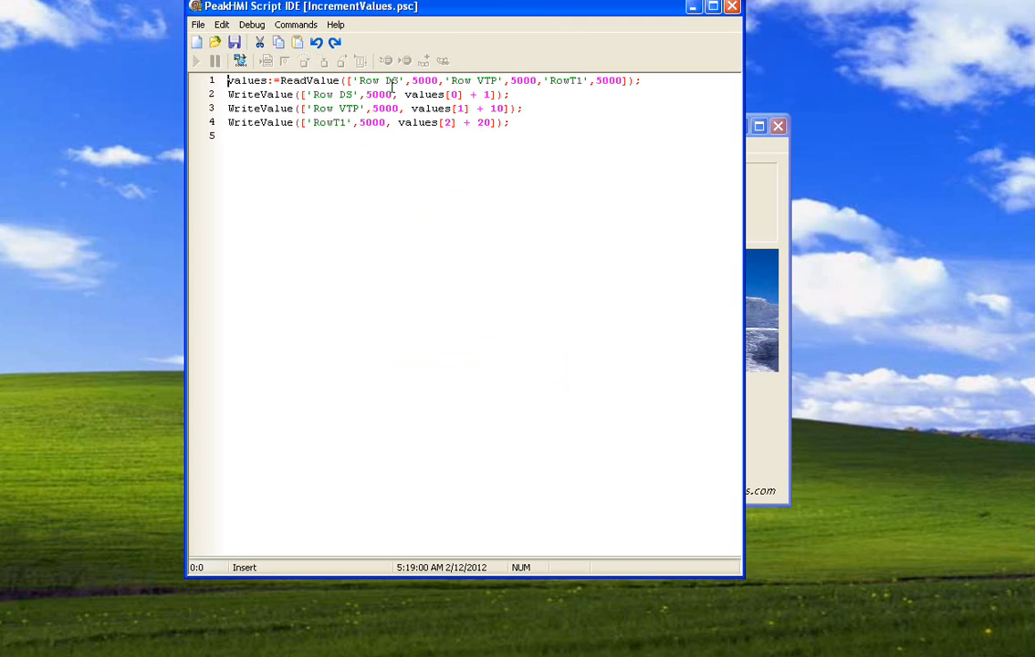
# Step: Examine the ReadValue line and the three WriteValue lines of the IncrementValues script
pyautogui.moveTo(232, 80); pyautogui.dragTo(650, 86)
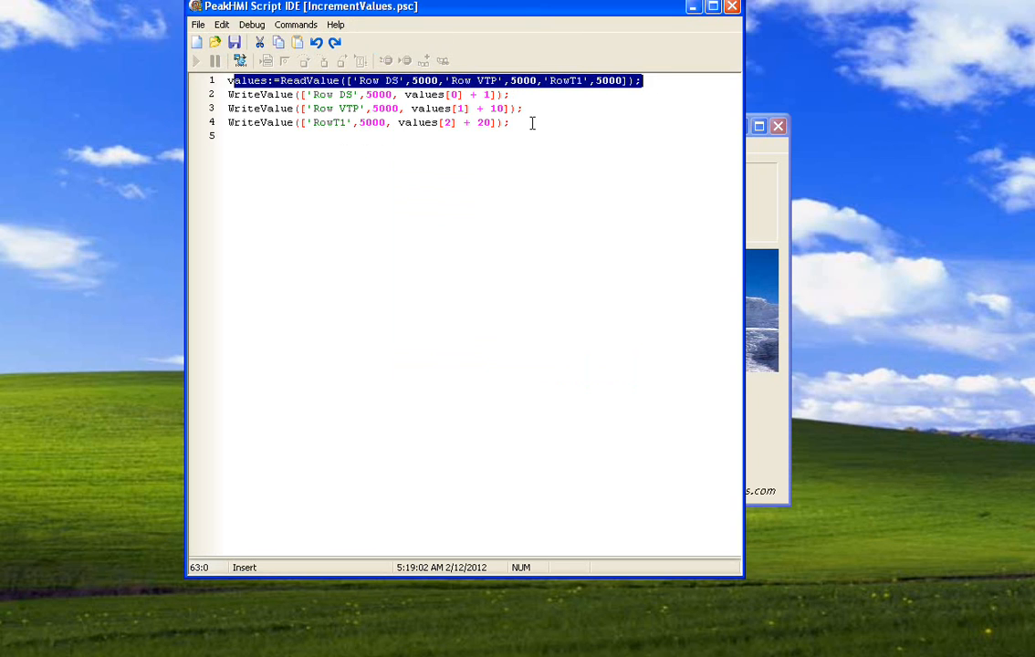
pyautogui.click(517, 122)
pyautogui.click(485, 126)
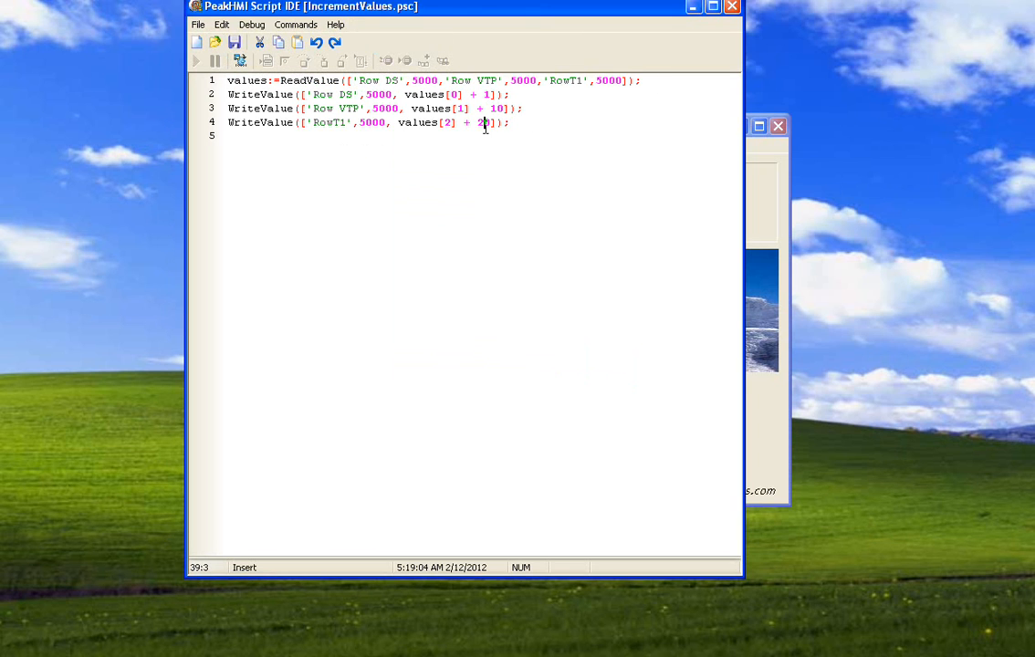
pyautogui.moveTo(276, 94); pyautogui.dragTo(274, 109)
pyautogui.doubleClick(274, 122)
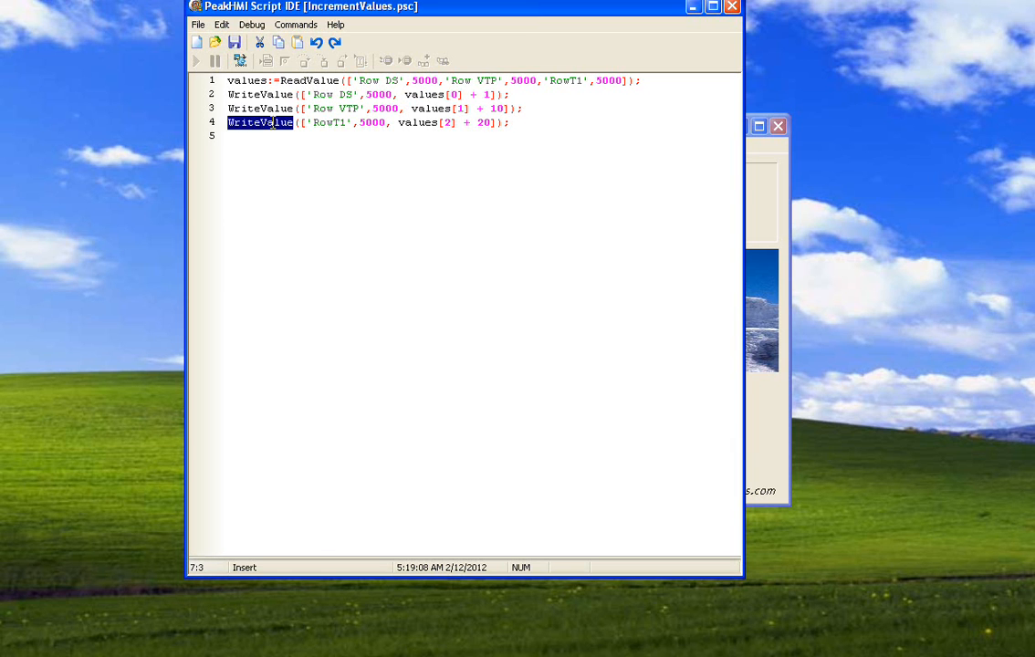
pyautogui.doubleClick(266, 109)
pyautogui.click(266, 105)
pyautogui.doubleClick(269, 94)
pyautogui.doubleClick(266, 108)
pyautogui.click(274, 122)
pyautogui.doubleClick(274, 122)
pyautogui.click(293, 135)
# Step: Load IssueWrite.psc, review its ODBCIssueWrite call for the OutTest port and close the script editor
pyautogui.click(216, 45)
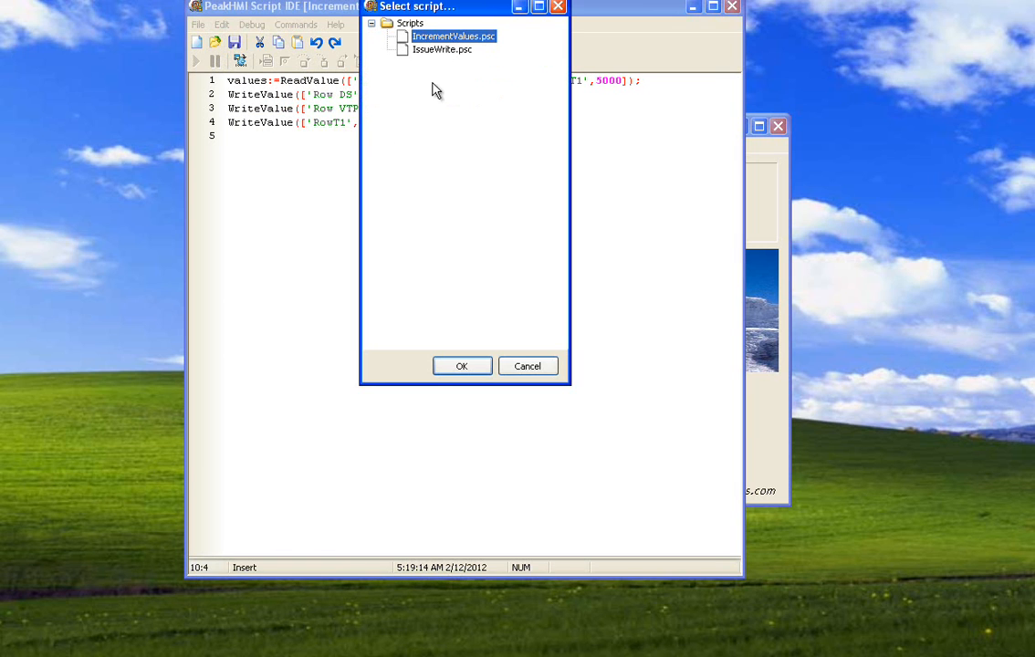
pyautogui.doubleClick(438, 51)
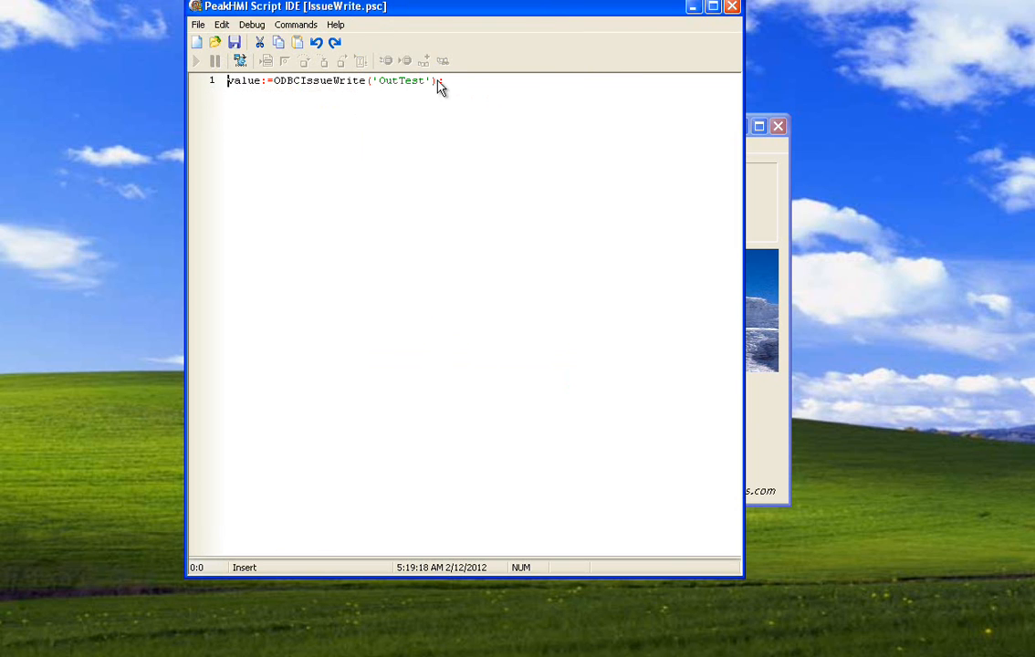
pyautogui.doubleClick(406, 81)
pyautogui.click(399, 80)
pyautogui.click(730, 7)
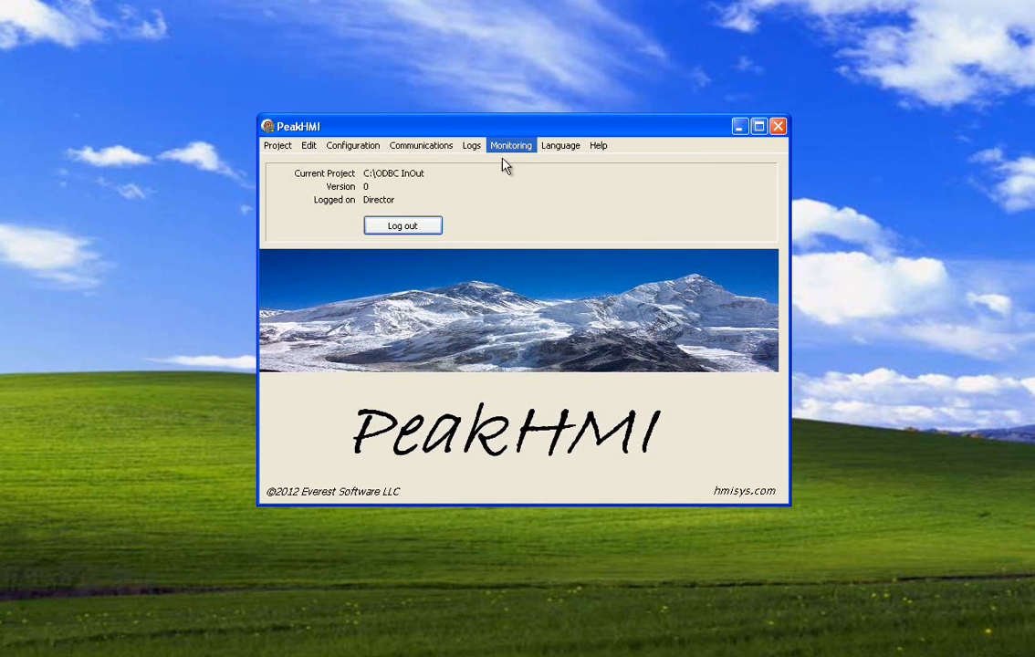
# Step: Open the Main screen for editing and look over its Outgoing and Incoming value grids
pyautogui.click(354, 147)
pyautogui.click(362, 212)
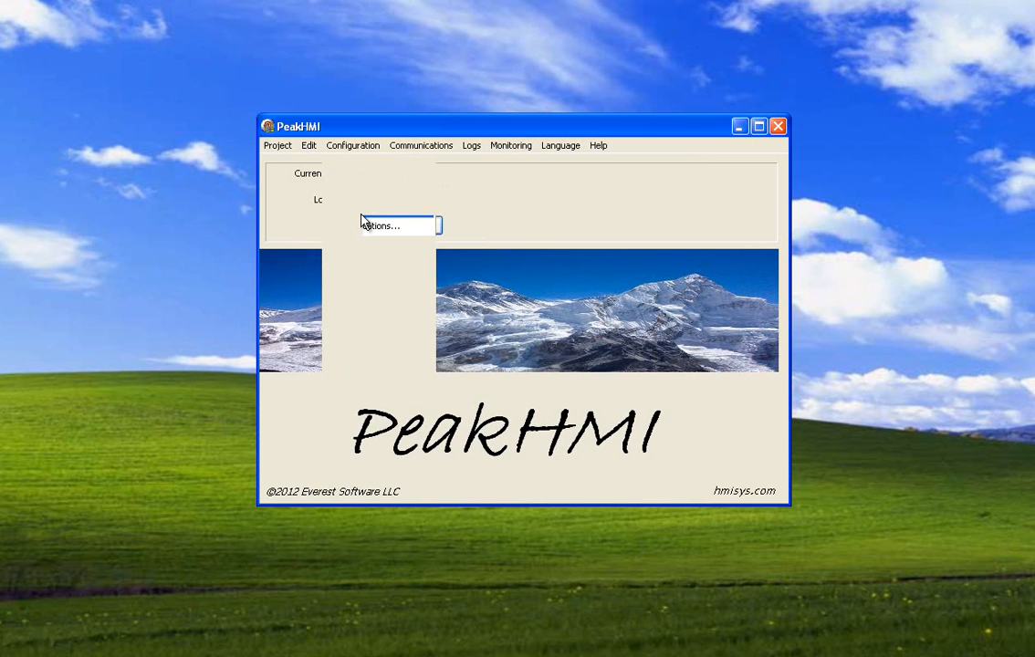
pyautogui.doubleClick(385, 121)
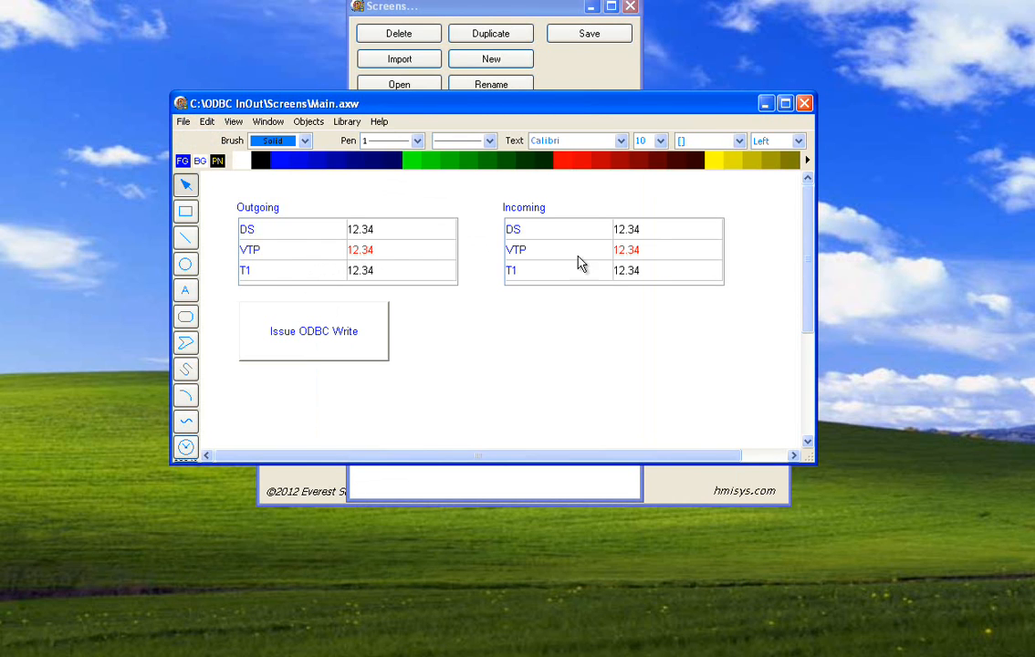
pyautogui.click(430, 265)
pyautogui.click(555, 261)
pyautogui.click(448, 265)
# Step: Review the Incoming grid's analog grid configuration and the DS row's source tag, cancelling without changes
pyautogui.doubleClick(628, 265)
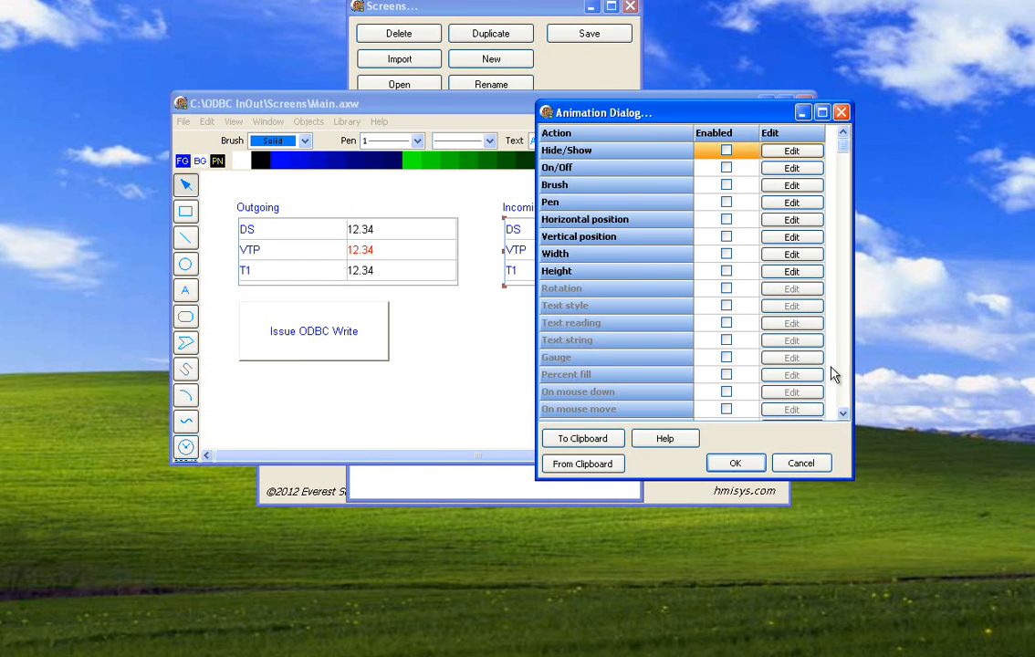
pyautogui.scroll(-5, 828, 375)
pyautogui.click(791, 410)
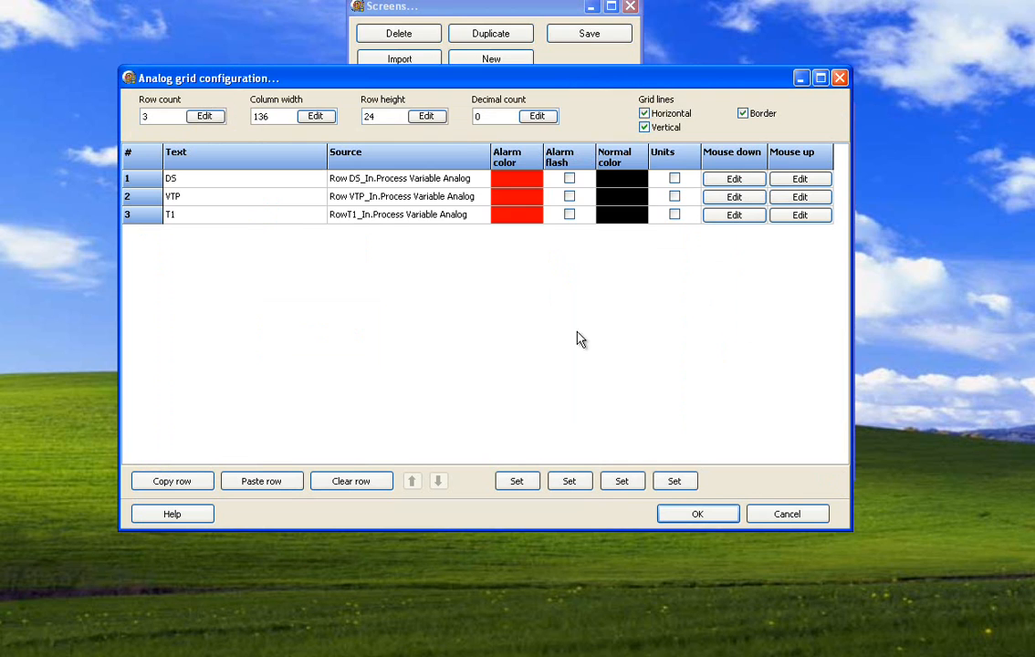
pyautogui.doubleClick(359, 182)
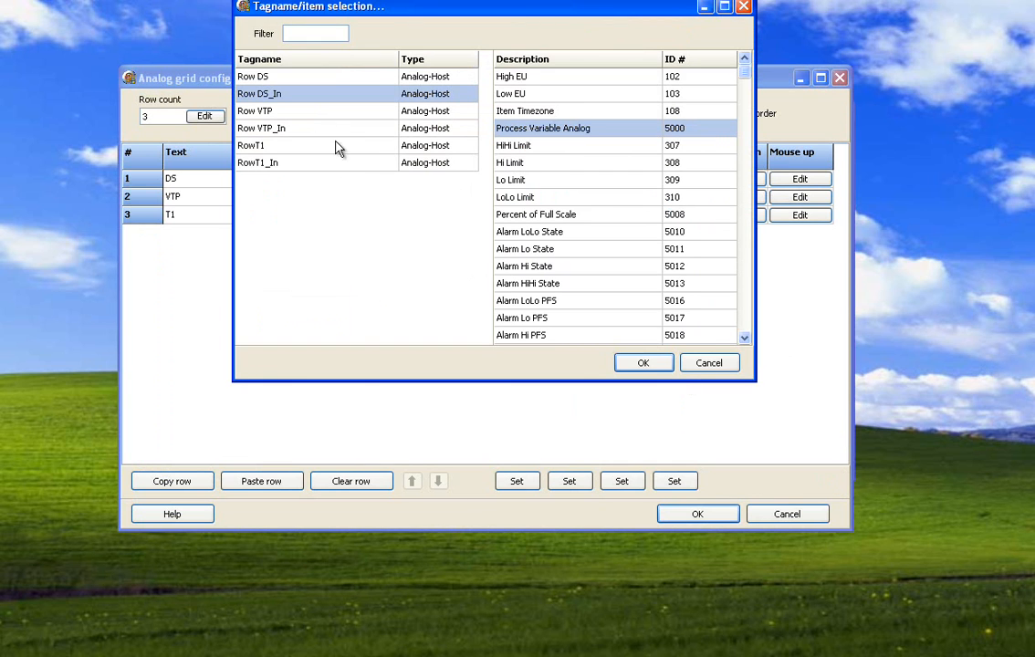
pyautogui.click(710, 360)
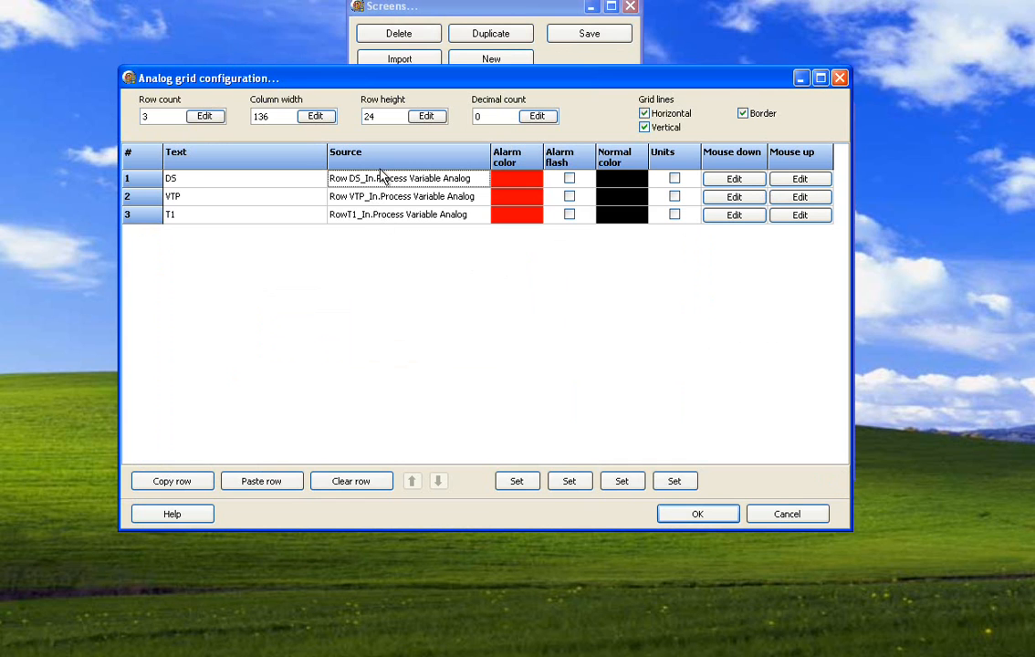
pyautogui.click(768, 518)
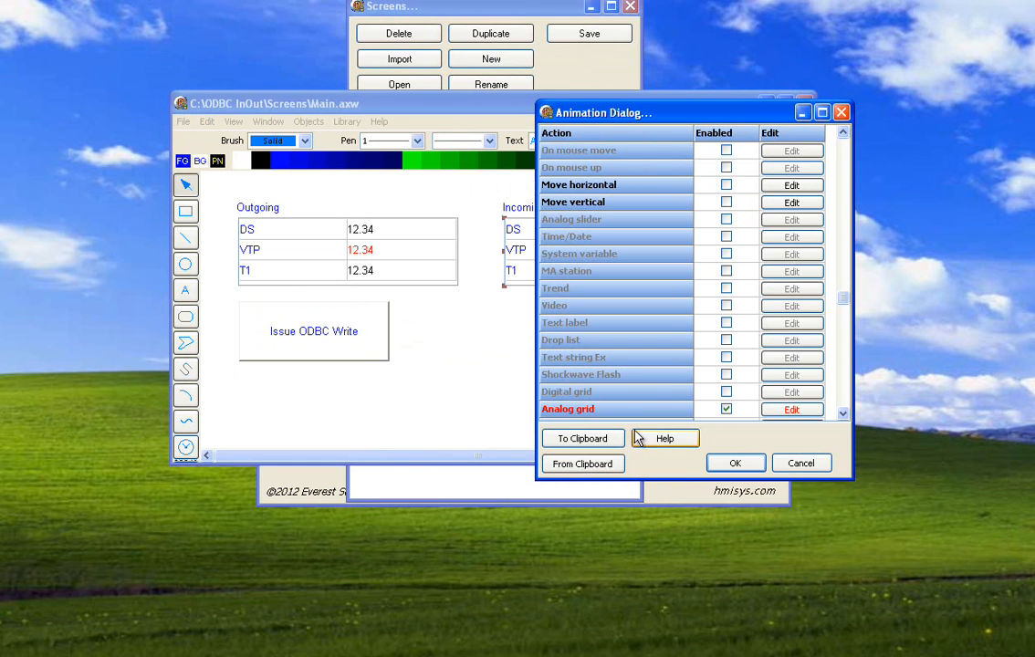
pyautogui.click(800, 464)
# Step: Review the script queued by the Issue ODBC Write button's mouse up action, cancelling without changes
pyautogui.doubleClick(359, 348)
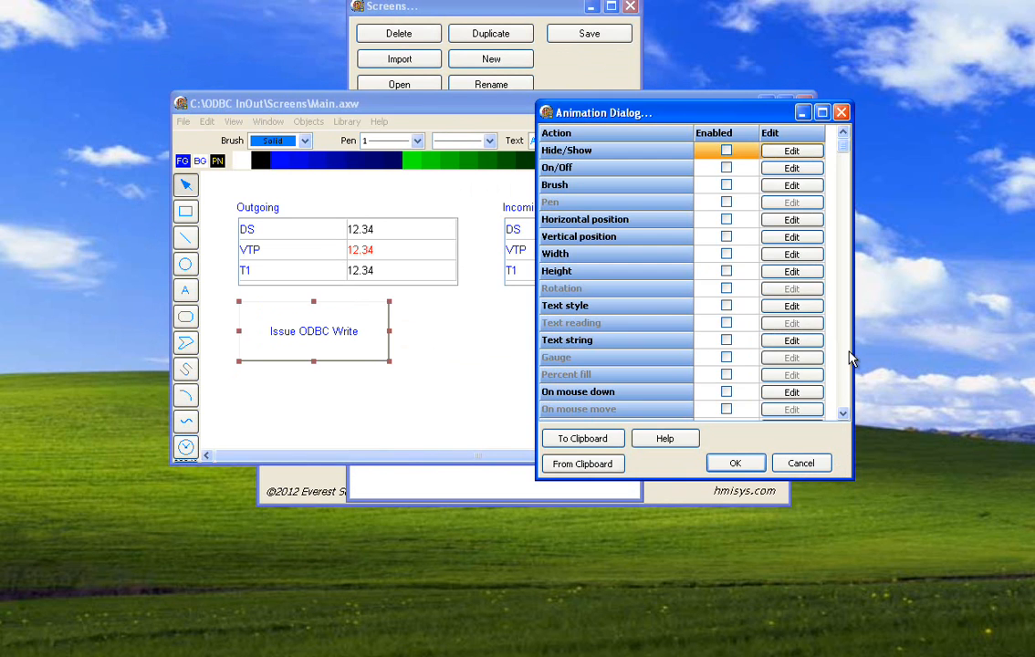
pyautogui.scroll(-5, 846, 359)
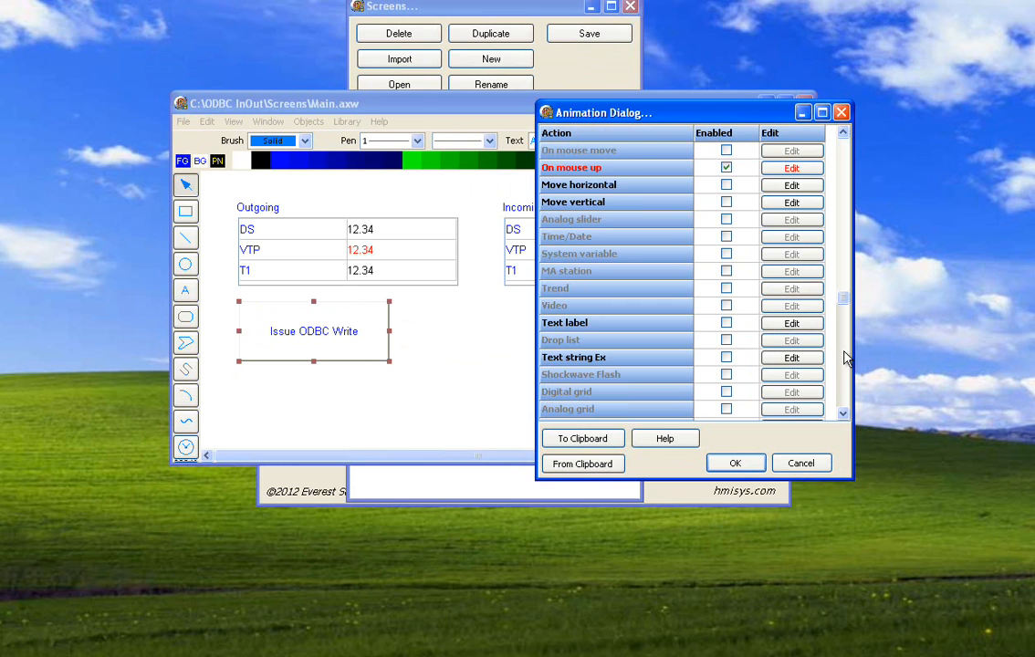
pyautogui.click(787, 170)
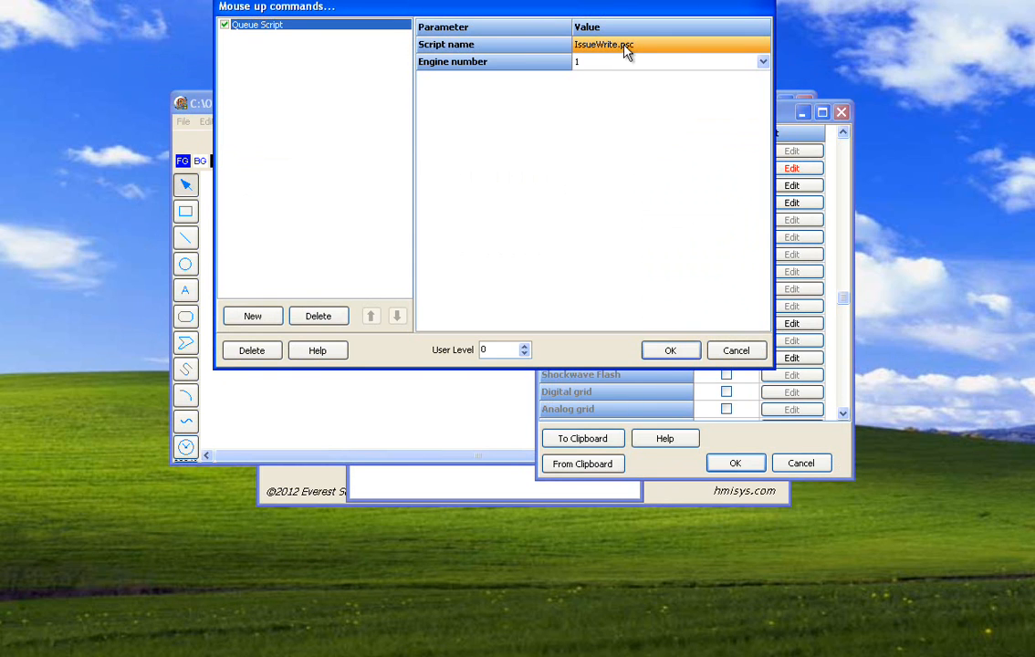
pyautogui.click(736, 350)
pyautogui.click(802, 464)
# Step: Close the Main screen with its changes saved, and close the screens list
pyautogui.click(521, 317)
pyautogui.click(183, 122)
pyautogui.click(193, 159)
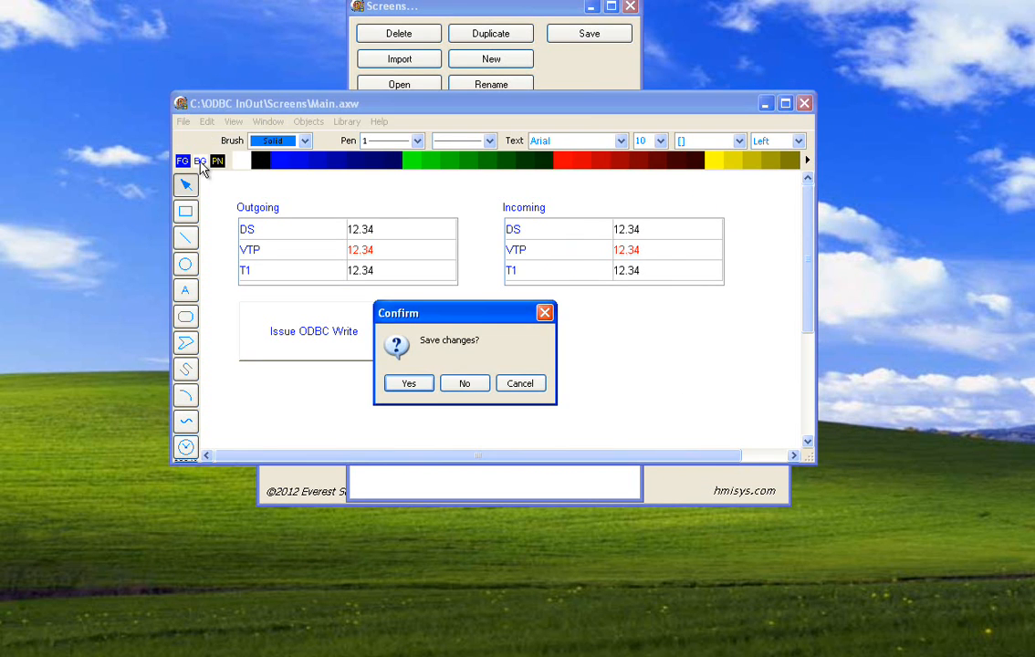
pyautogui.click(425, 391)
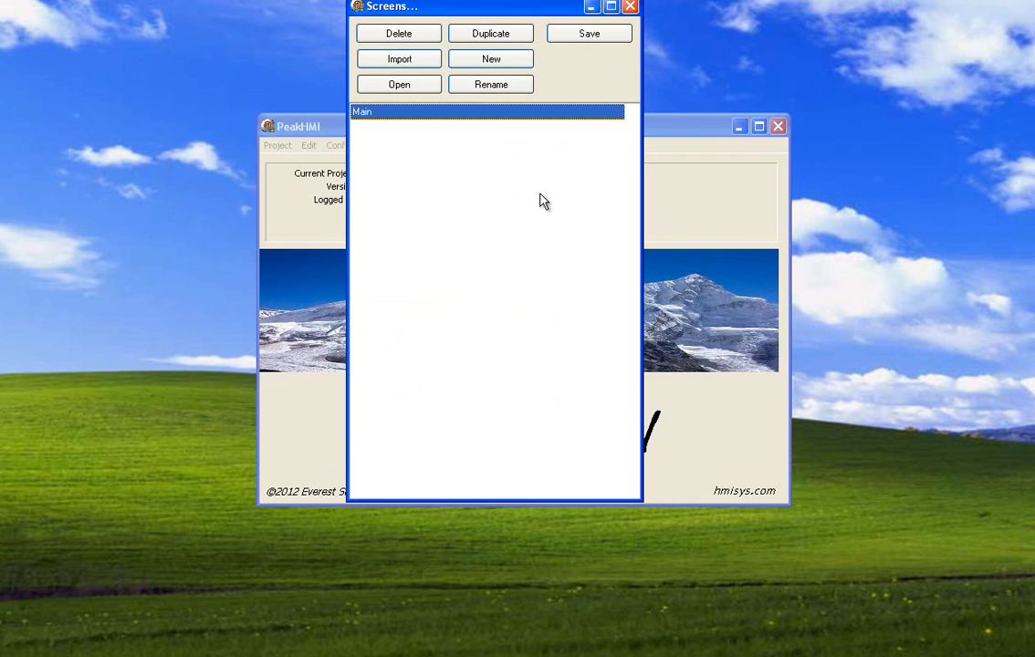
pyautogui.click(630, 6)
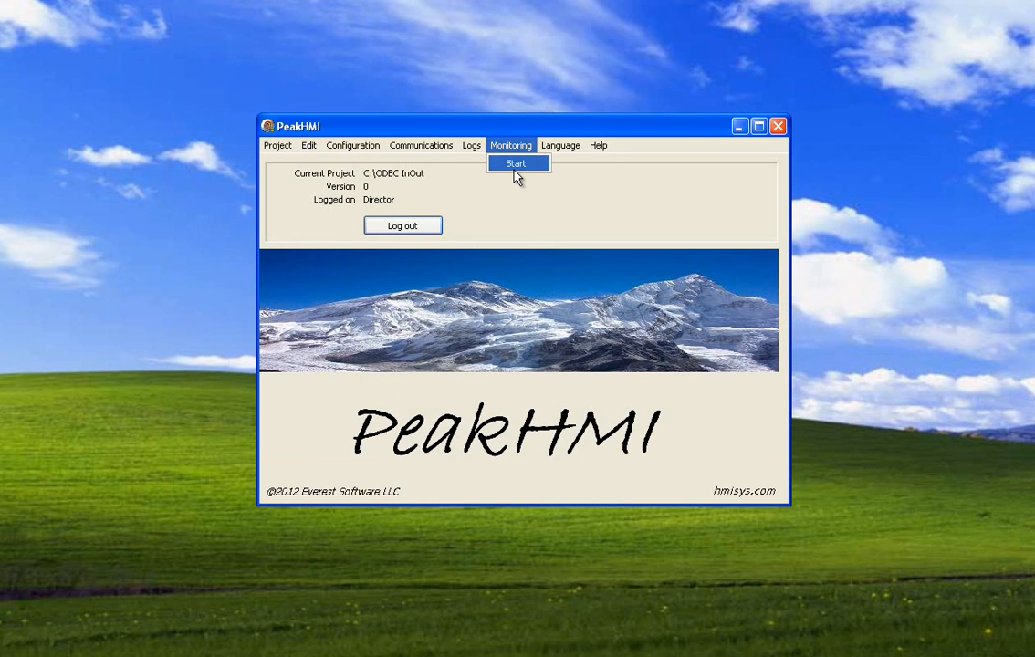
# Step: Start runtime monitoring and move the Main screen so both value grids are in view
pyautogui.click(514, 170)
pyautogui.click(408, 382)
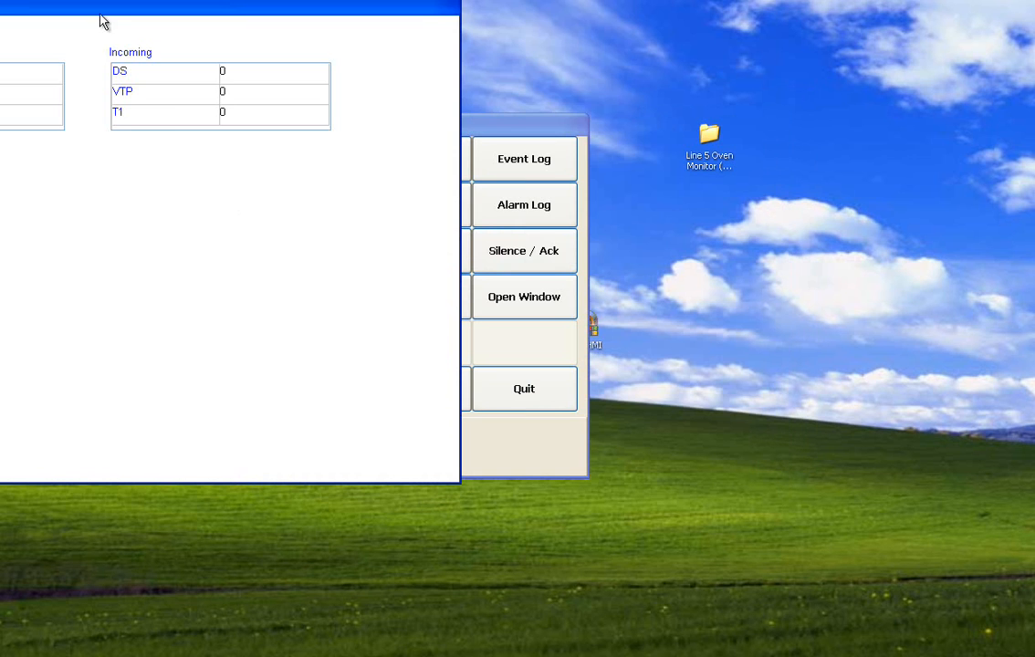
pyautogui.moveTo(101, 16); pyautogui.dragTo(365, 190)
# Step: Check the runtime event log for the ODBC port connection entries, and close the log
pyautogui.click(430, 137)
pyautogui.click(505, 171)
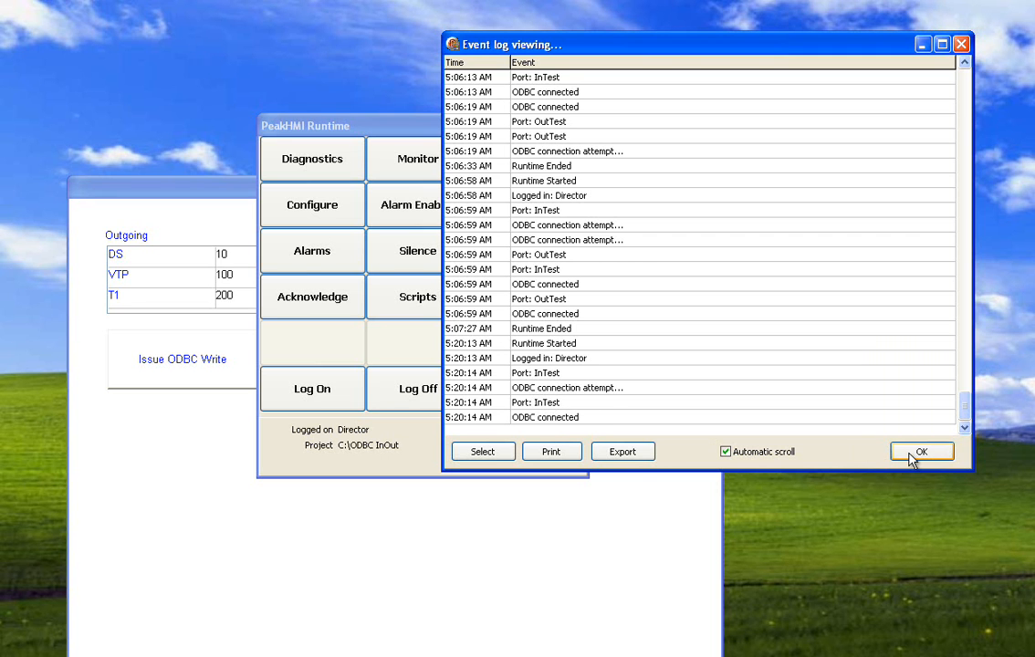
pyautogui.click(920, 452)
# Step: Issue an ODBC write from the Main screen and check the event log for the OutTest connection
pyautogui.moveTo(221, 194); pyautogui.dragTo(186, 56)
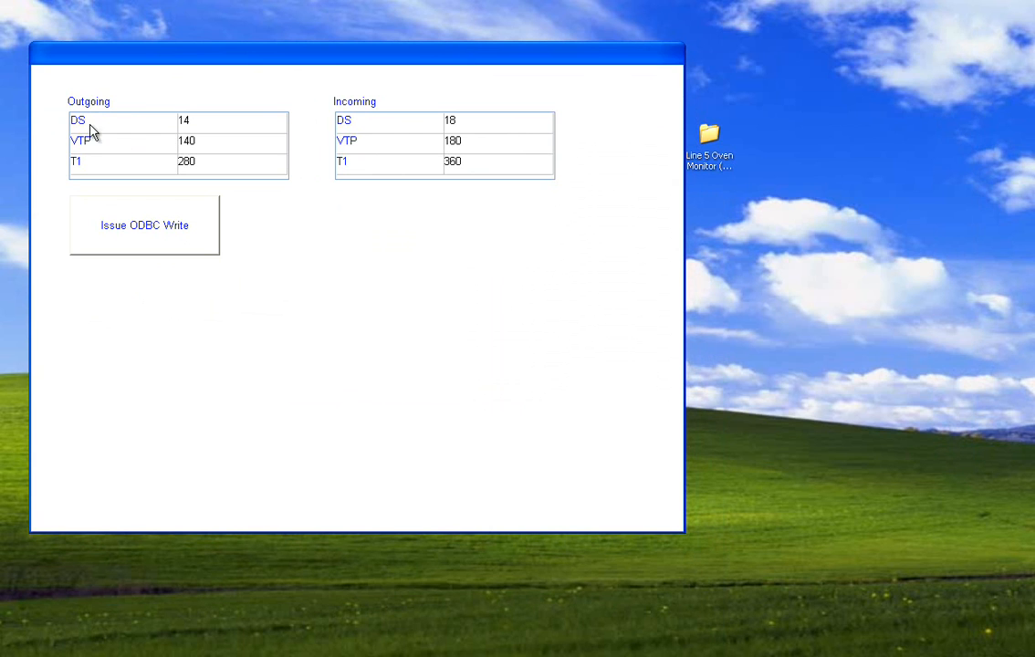
pyautogui.click(131, 234)
pyautogui.moveTo(406, 55); pyautogui.dragTo(458, 183)
pyautogui.click(491, 132)
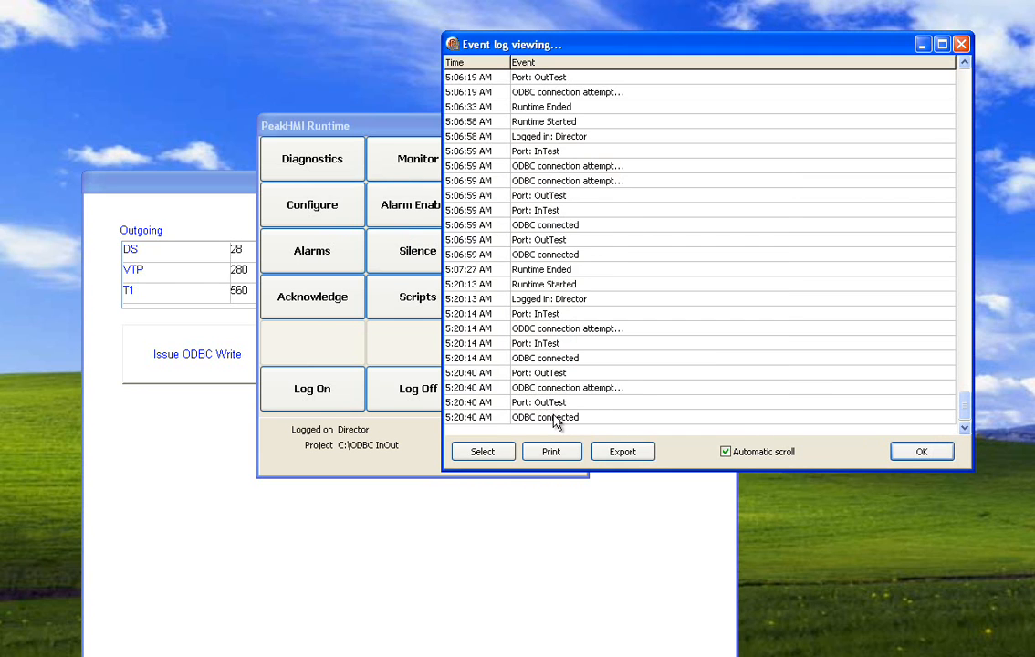
# Step: Issue another ODBC write with the event log open, review the new OutTest entries and close the log
pyautogui.click(215, 378)
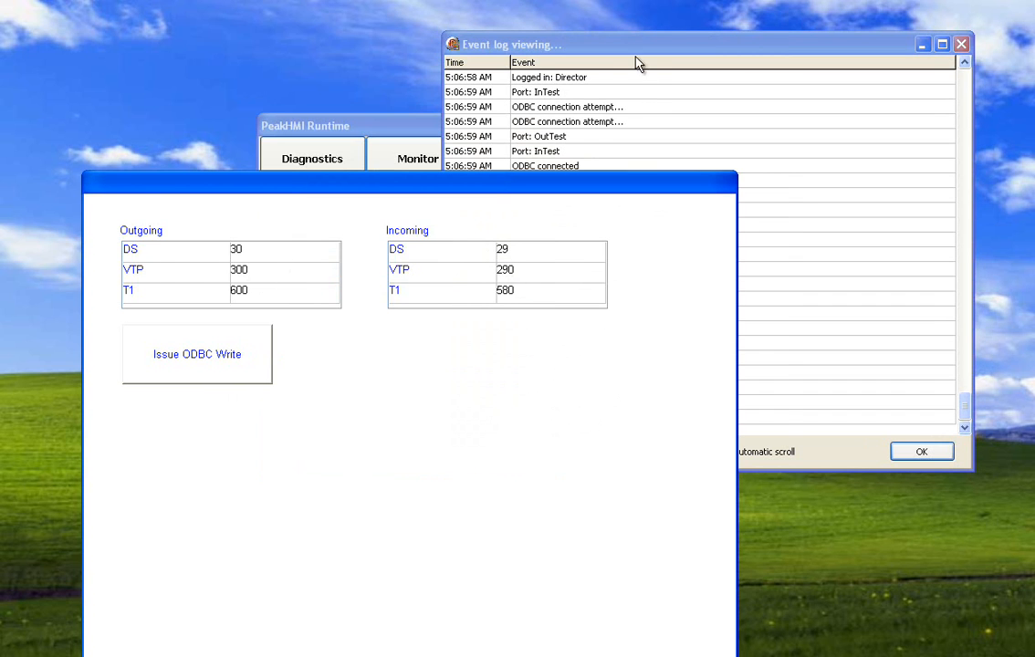
pyautogui.click(563, 52)
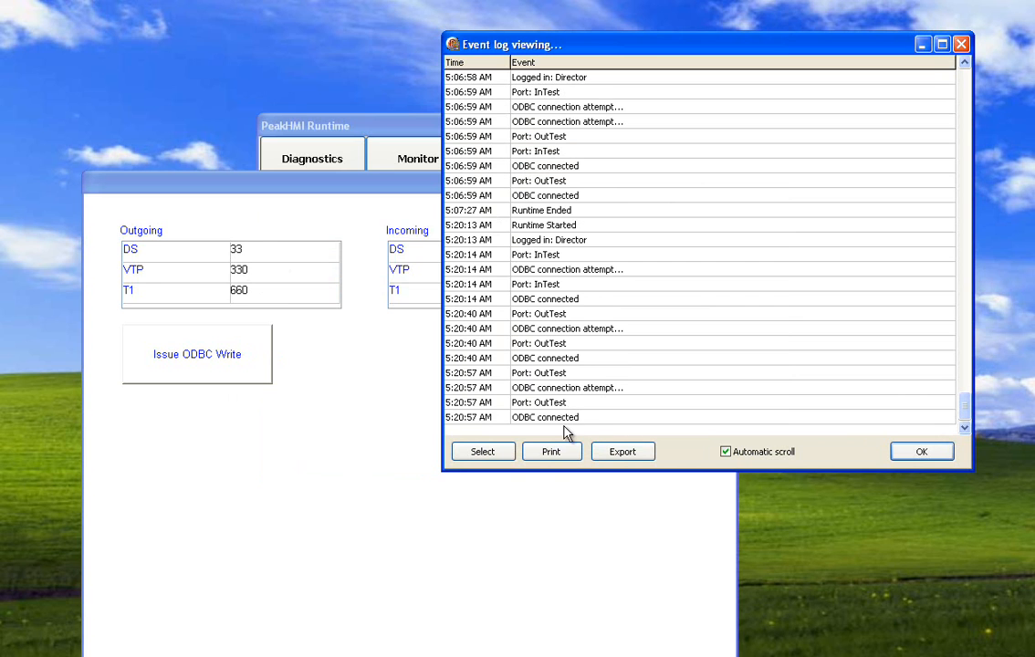
pyautogui.click(922, 453)
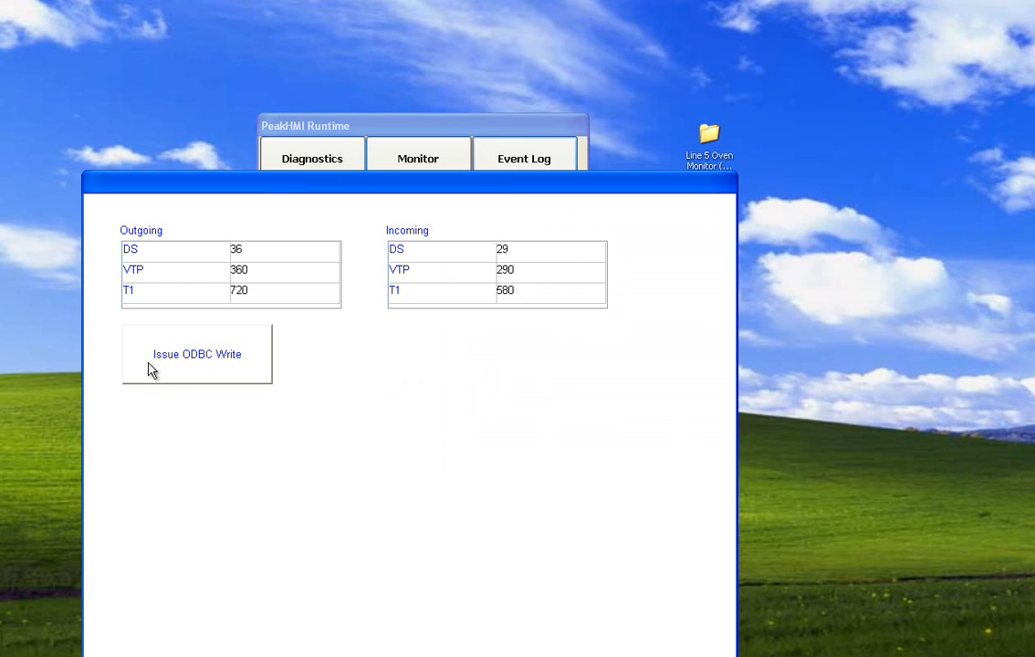
# Step: Issue two more ODBC writes from the Main screen and stop runtime monitoring
pyautogui.click(181, 369)
pyautogui.click(245, 347)
pyautogui.click(356, 129)
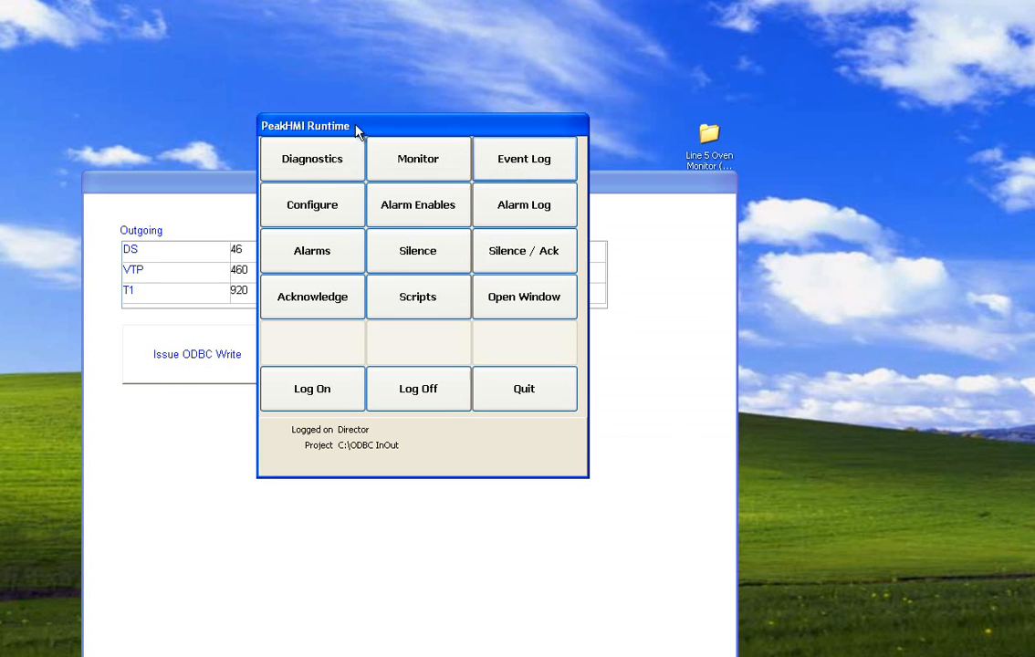
pyautogui.click(519, 391)
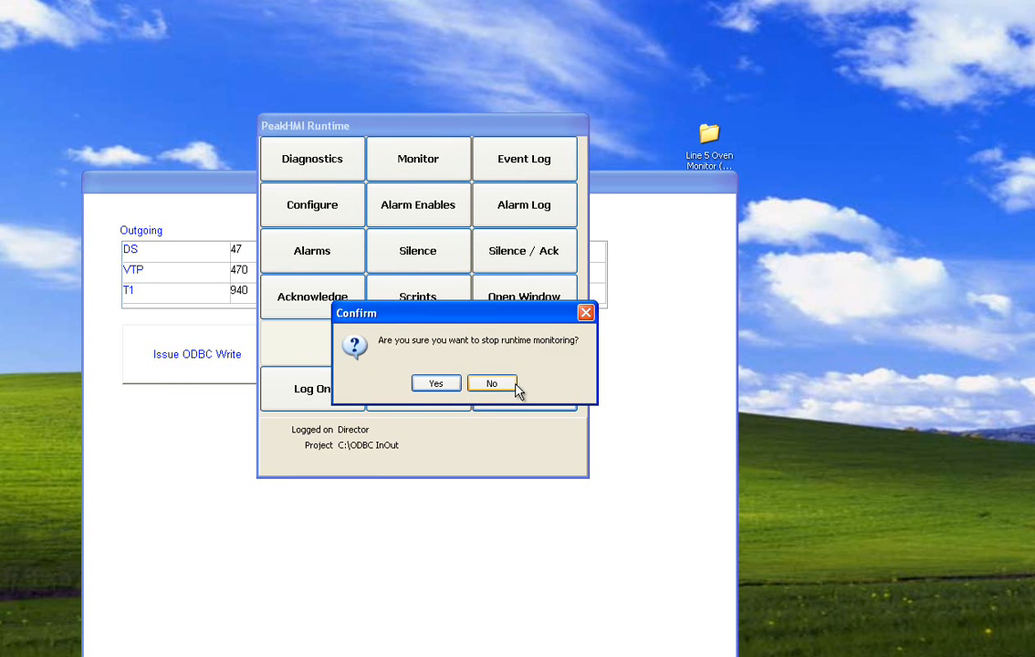
pyautogui.click(437, 383)
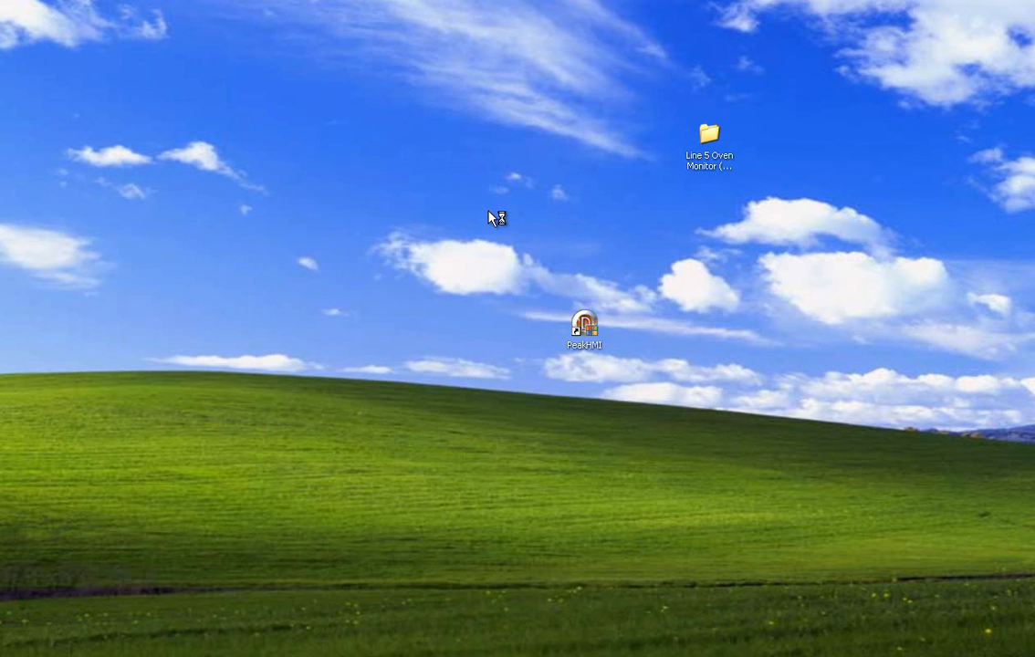
# Step: Enable the OutTest ODBC In/Out port, review its refresh rate and accept the configuration
pyautogui.click(427, 146)
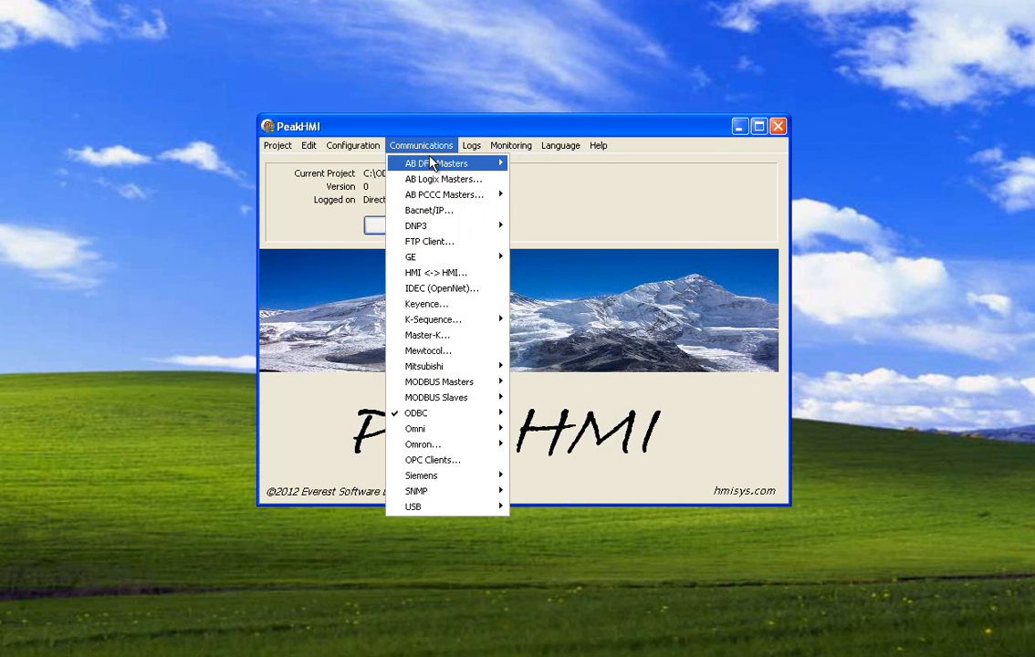
pyautogui.moveTo(477, 415)
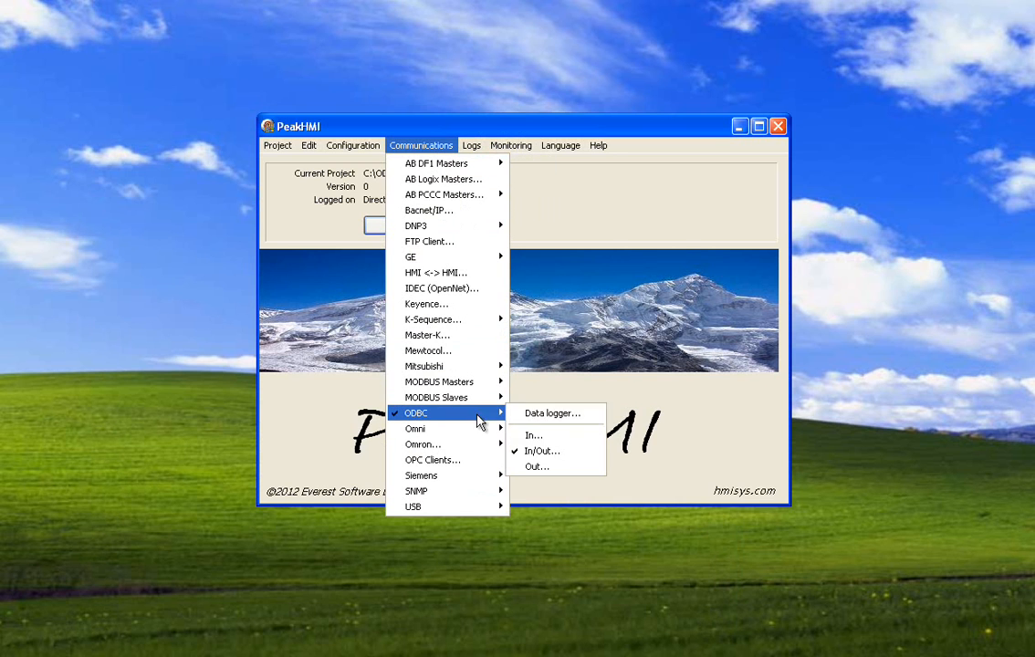
pyautogui.click(542, 452)
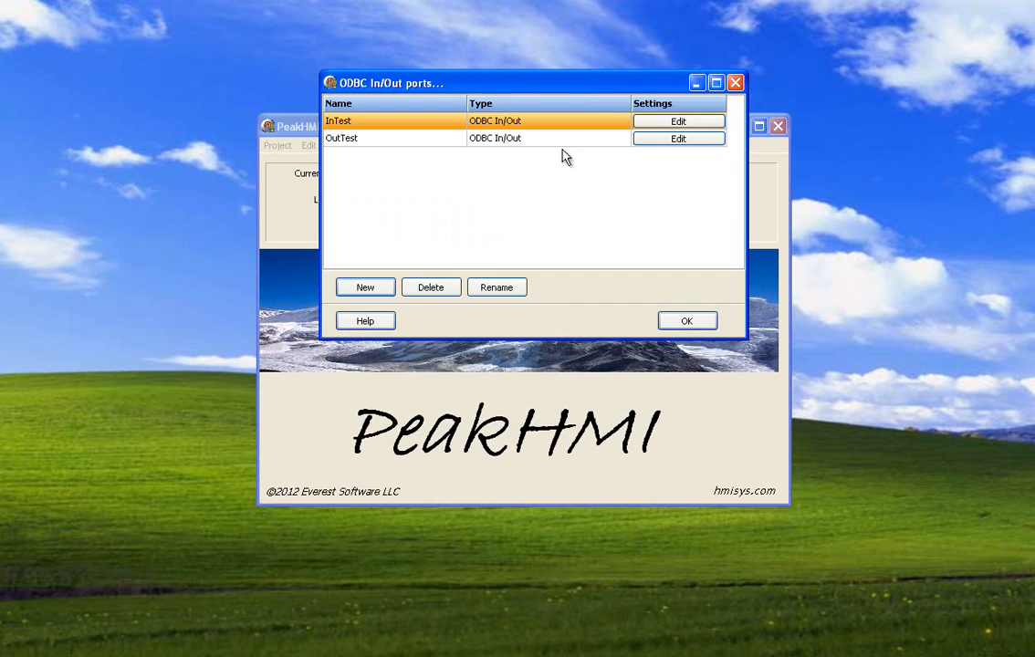
pyautogui.click(667, 139)
pyautogui.click(321, 84)
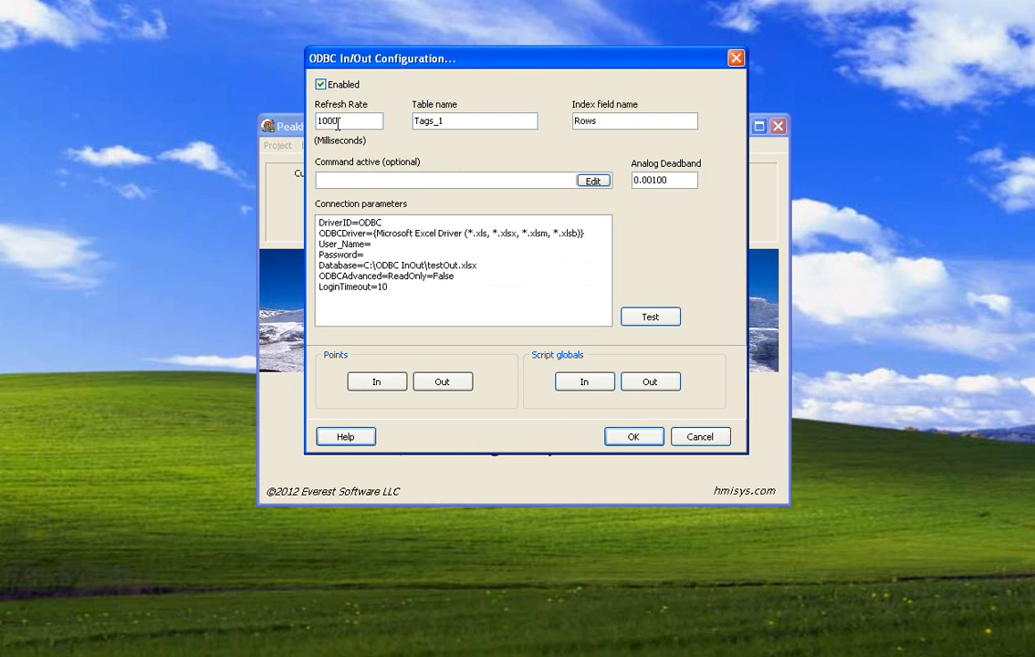
pyautogui.click(318, 121)
pyautogui.moveTo(351, 121); pyautogui.dragTo(311, 120)
pyautogui.moveTo(350, 123)
pyautogui.mouseDown()
pyautogui.moveTo(312, 121)
pyautogui.moveTo(356, 122)
pyautogui.moveTo(311, 121)
pyautogui.moveTo(311, 108)
pyautogui.moveTo(290, 107)
pyautogui.moveTo(304, 89)
pyautogui.moveTo(350, 119)
pyautogui.mouseUp()
pyautogui.click(350, 122)
pyautogui.click(643, 437)
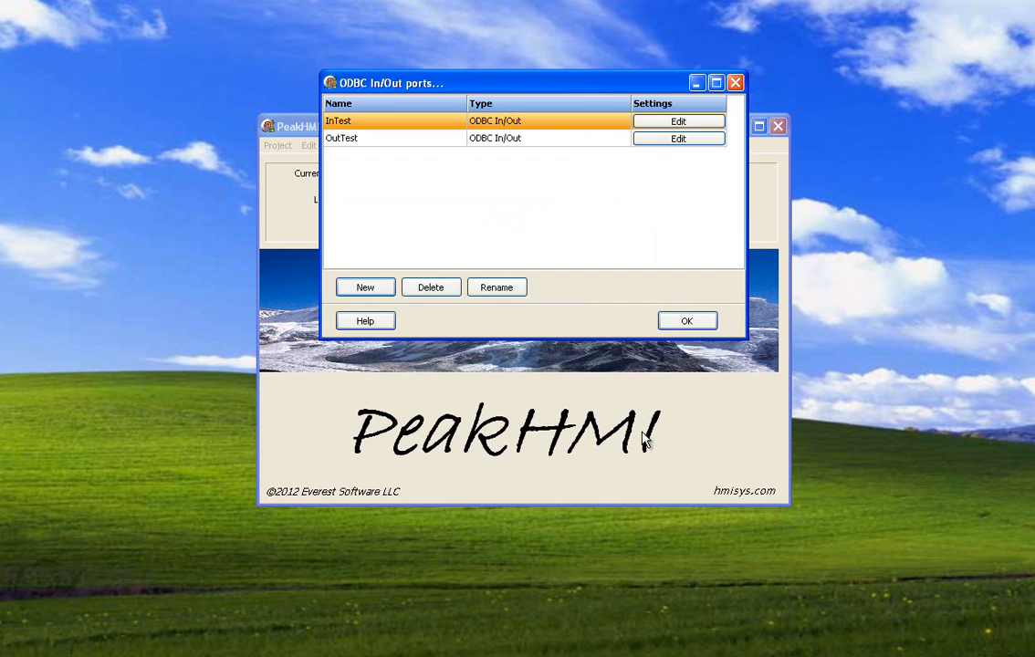
# Step: Save the project and restart runtime monitoring, moving the Main screen so both value grids are in view
pyautogui.click(683, 318)
pyautogui.click(279, 146)
pyautogui.click(284, 199)
pyautogui.click(508, 148)
pyautogui.click(510, 163)
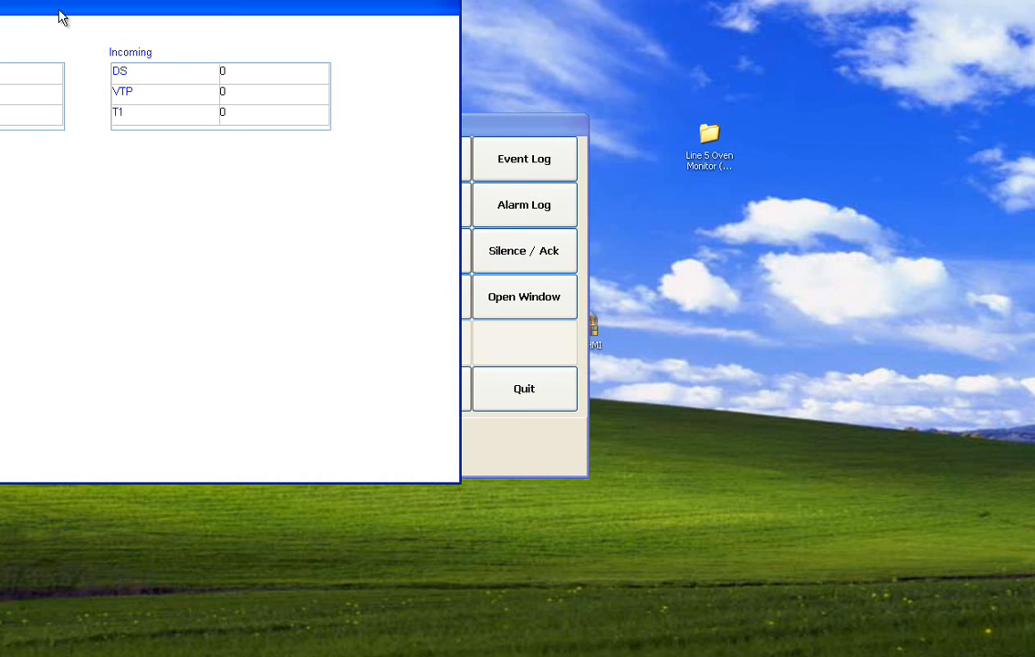
pyautogui.moveTo(59, 16); pyautogui.dragTo(397, 132)
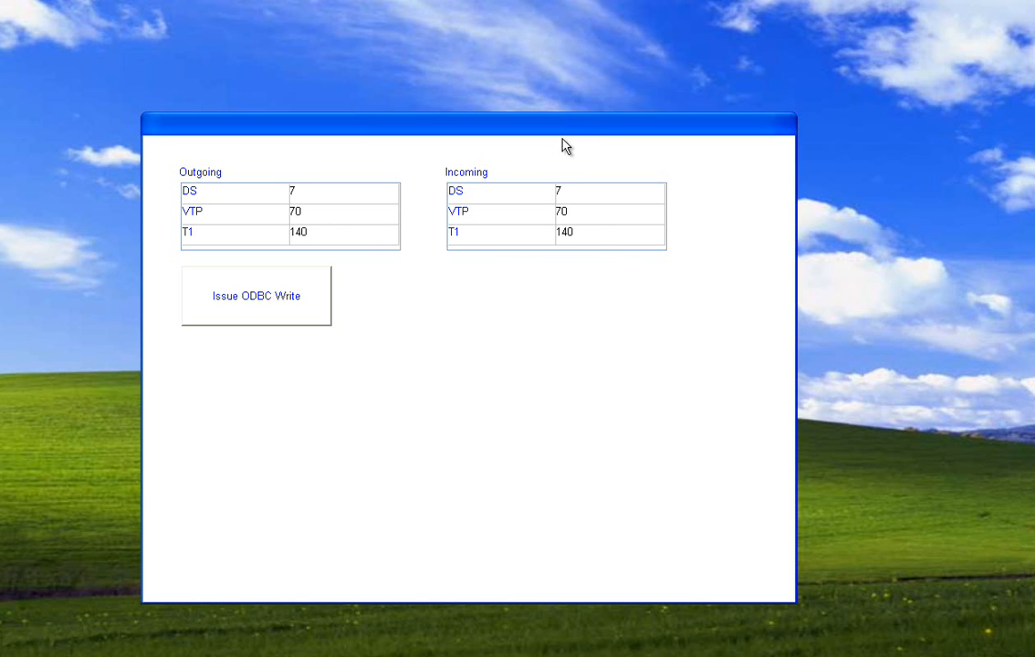
# Step: Bring the runtime control window clear of the Main screen and stop runtime monitoring
pyautogui.moveTo(561, 139); pyautogui.dragTo(424, 42)
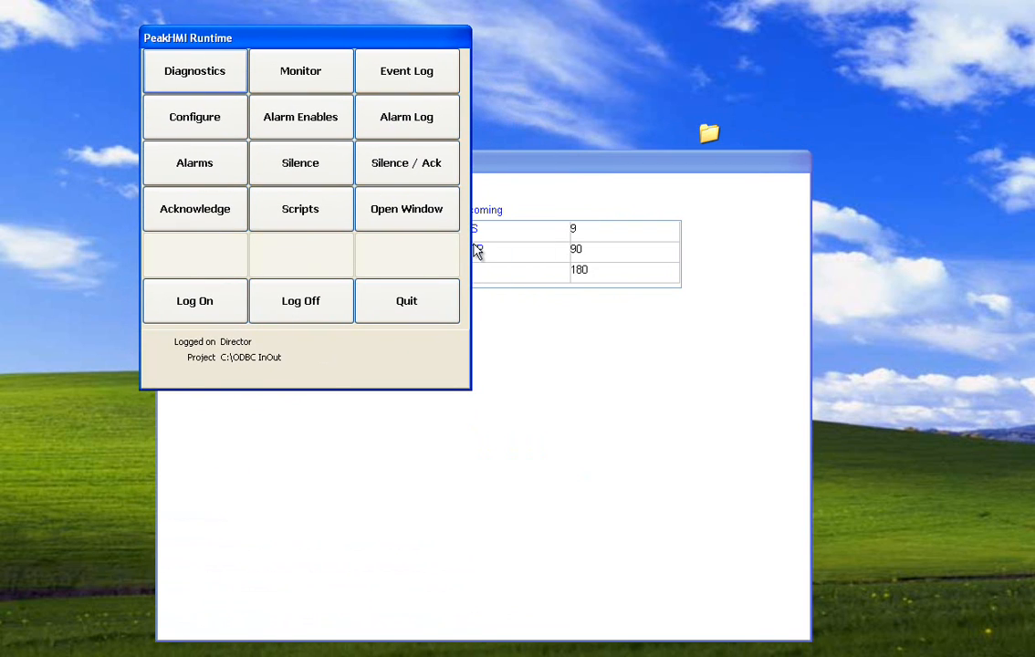
pyautogui.click(423, 308)
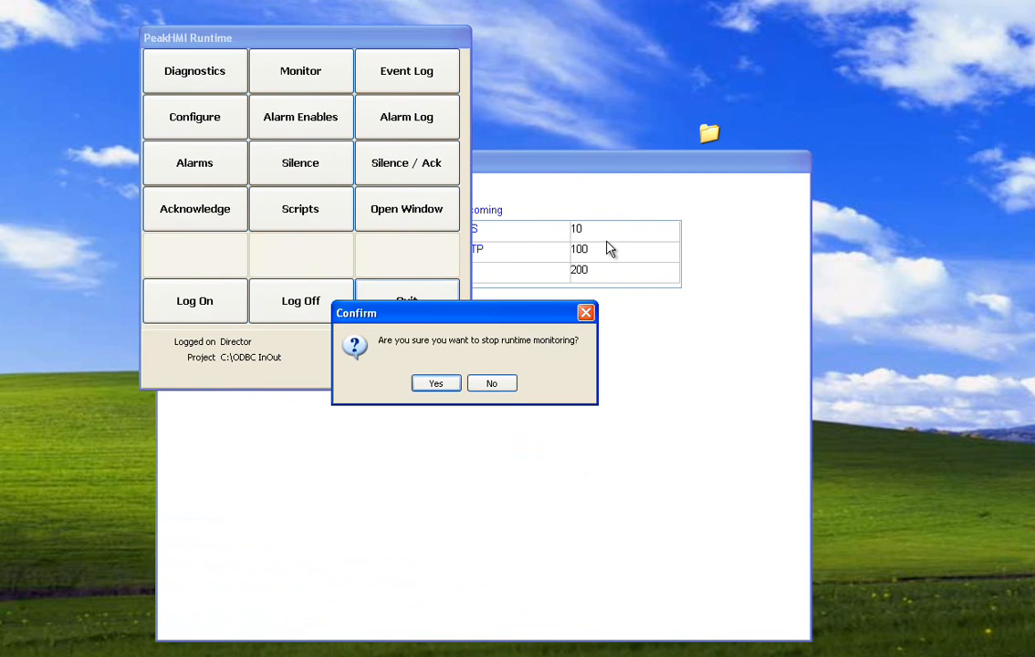
pyautogui.click(436, 384)
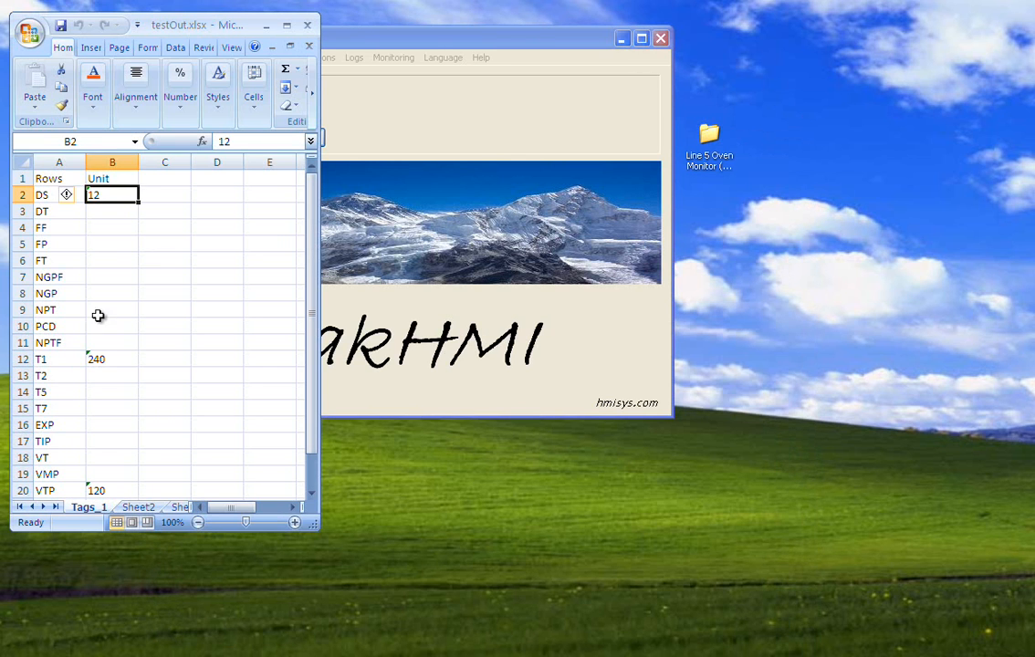
# Step: Check the VTP, T1 and DS values on the Tags_1 sheet of testOut.xlsx, close the workbook and return to PeakHMI
pyautogui.click(101, 489)
pyautogui.click(103, 360)
pyautogui.click(110, 193)
pyautogui.click(167, 259)
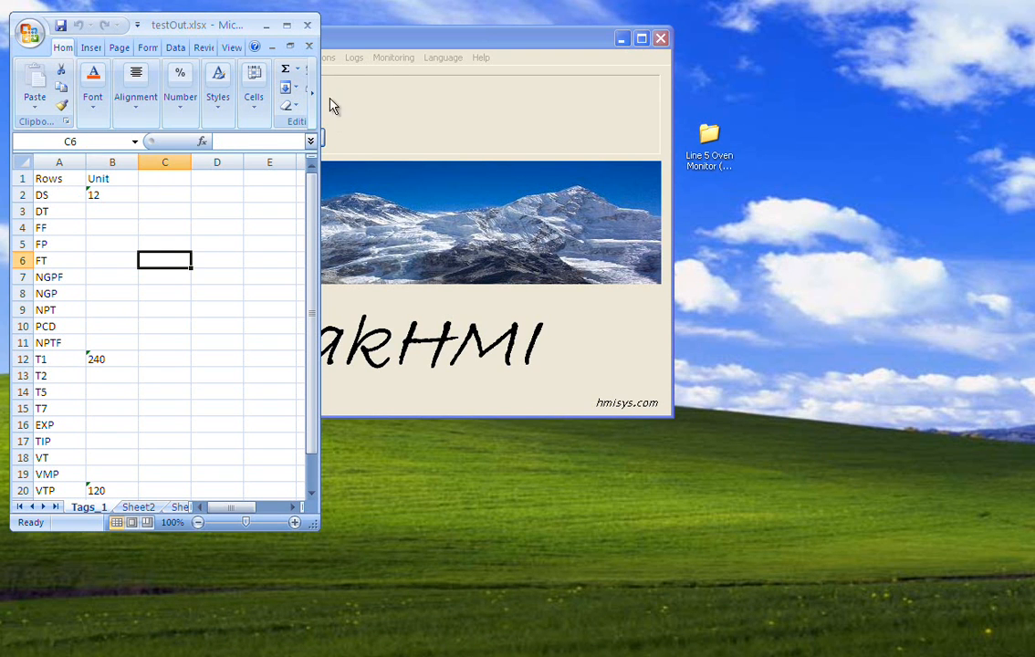
pyautogui.click(308, 25)
pyautogui.moveTo(368, 46); pyautogui.dragTo(453, 107)
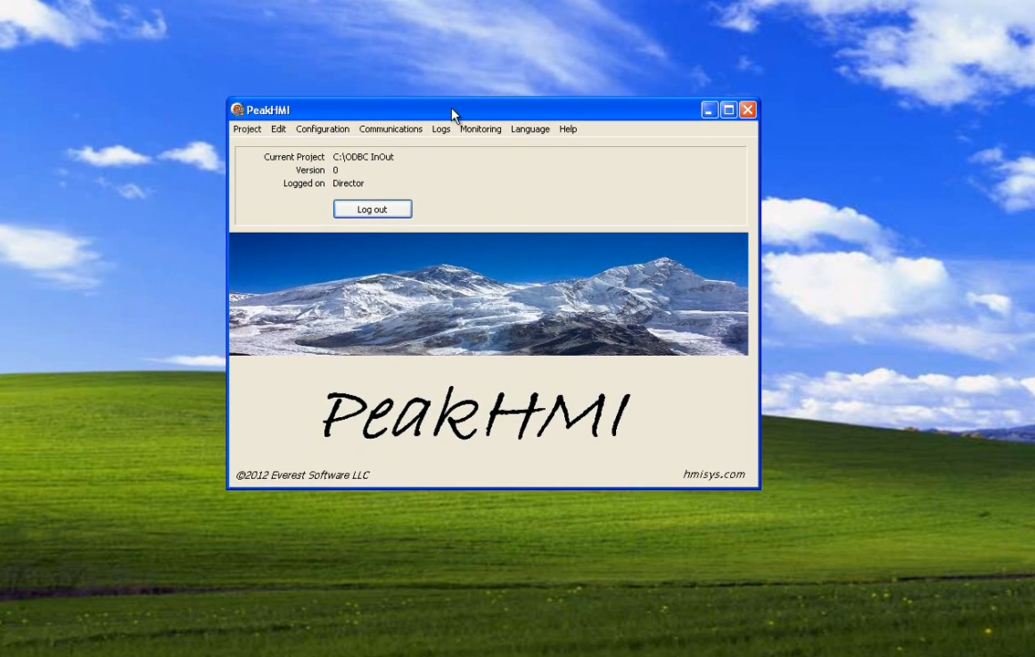